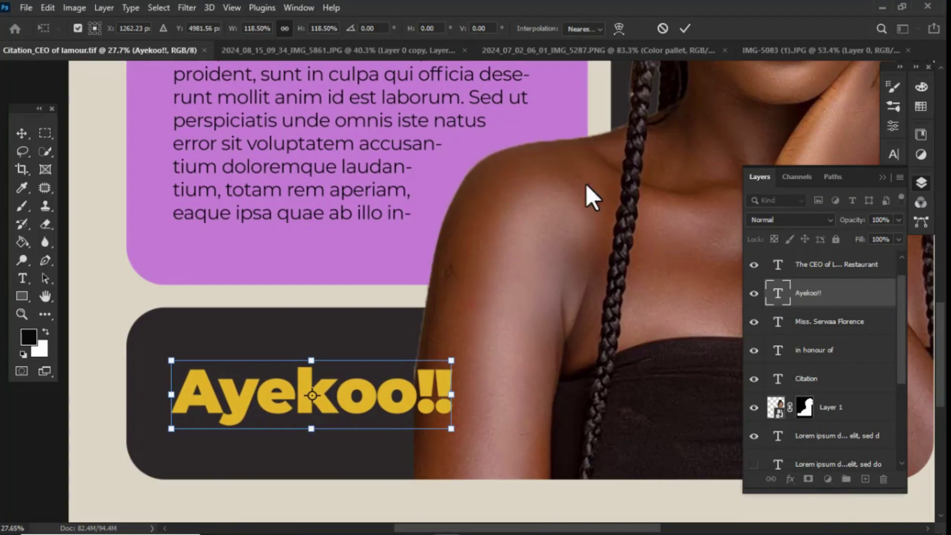
# Step: Commit the Ayekoo!! text resize, fit the poster in view, and transform several selected elements
pyautogui.click(685, 28)
pyautogui.hotkey('ctrl', '0')
pyautogui.moveTo(319, 114); pyautogui.dragTo(588, 394)
pyautogui.hotkey('ctrl', 't')
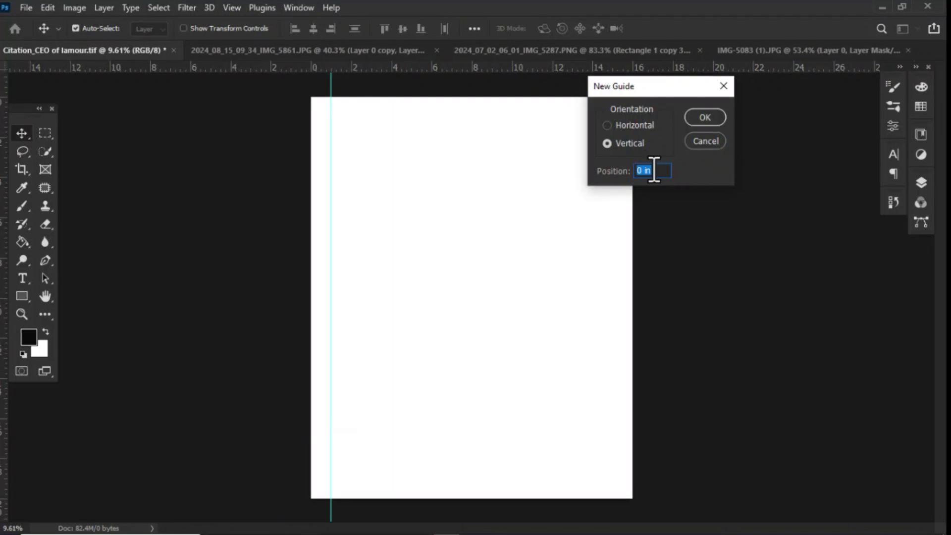
# Step: Place the vertical guide, then add top and bottom horizontal guides via View > New Guide
pyautogui.press('Return')
pyautogui.click(231, 8)
pyautogui.click(74, 8)
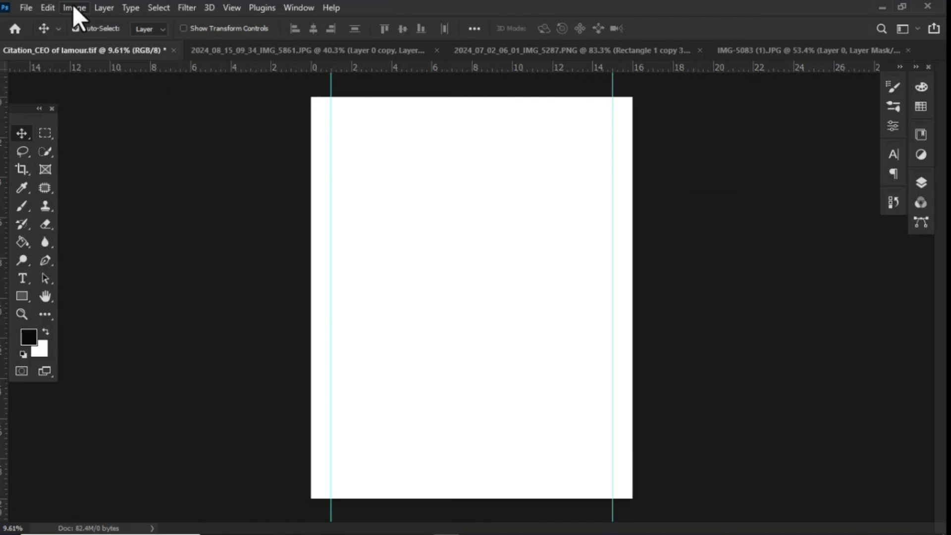
pyautogui.click(232, 7)
pyautogui.click(277, 425)
pyautogui.press('Return')
pyautogui.click(232, 7)
pyautogui.click(278, 425)
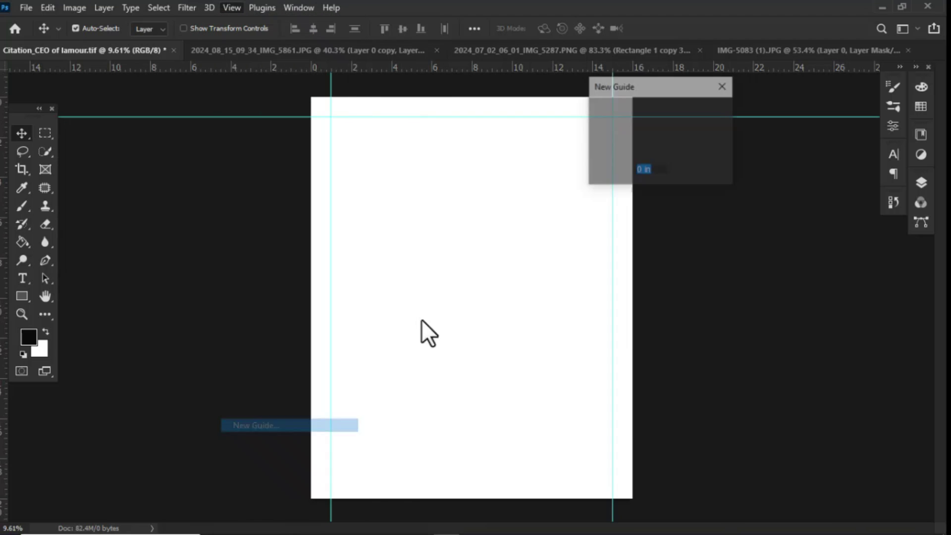
pyautogui.press('Return')
pyautogui.scroll(1, 584, 191)
pyautogui.scroll(-1, 584, 191)
# Step: Show the Layers panel and switch to the Rectangle Tool
pyautogui.click(921, 184)
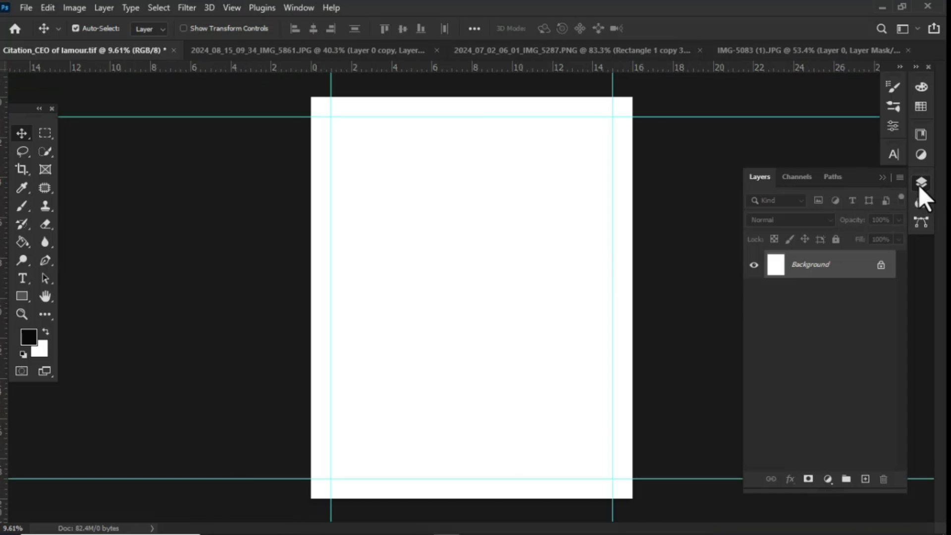
pyautogui.click(21, 296)
pyautogui.click(66, 295)
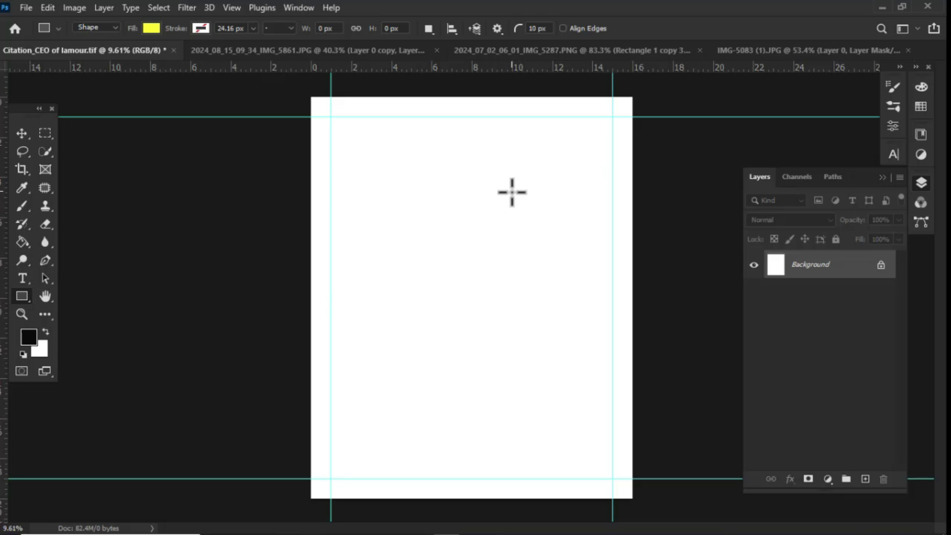
# Step: Draw a tall yellow rounded rectangle on the right, plus a copy rotated -90°, shrunk and moved lower-left
pyautogui.moveTo(512, 192); pyautogui.dragTo(604, 407)
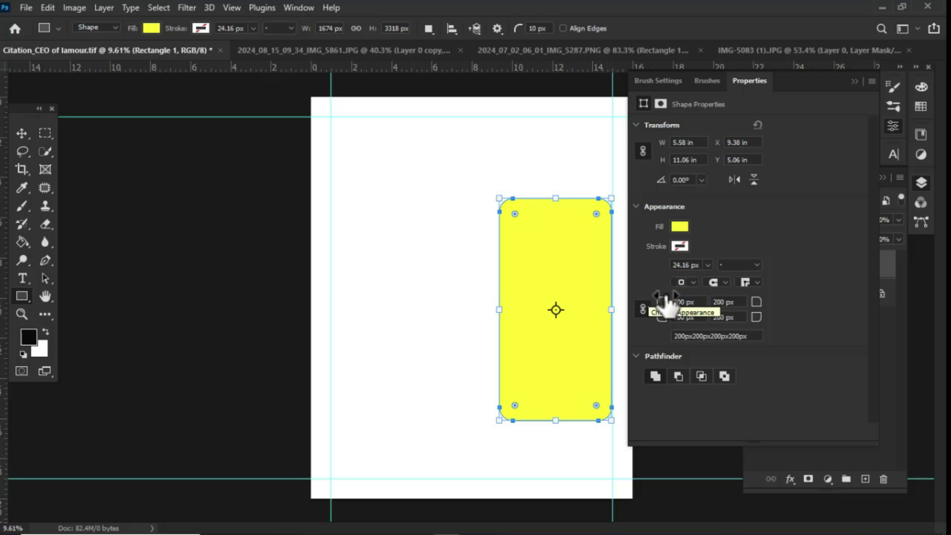
pyautogui.press('v')
pyautogui.moveTo(573, 291); pyautogui.dragTo(537, 293)
pyautogui.hotkey('ctrl', 't')
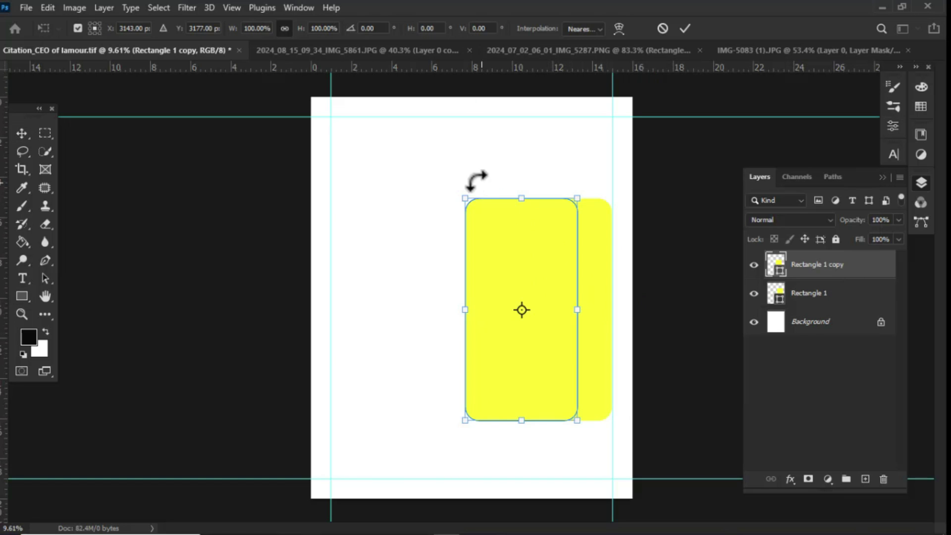
pyautogui.moveTo(477, 181); pyautogui.dragTo(338, 361)
pyautogui.moveTo(522, 255); pyautogui.dragTo(519, 305)
pyautogui.moveTo(574, 341); pyautogui.dragTo(496, 396)
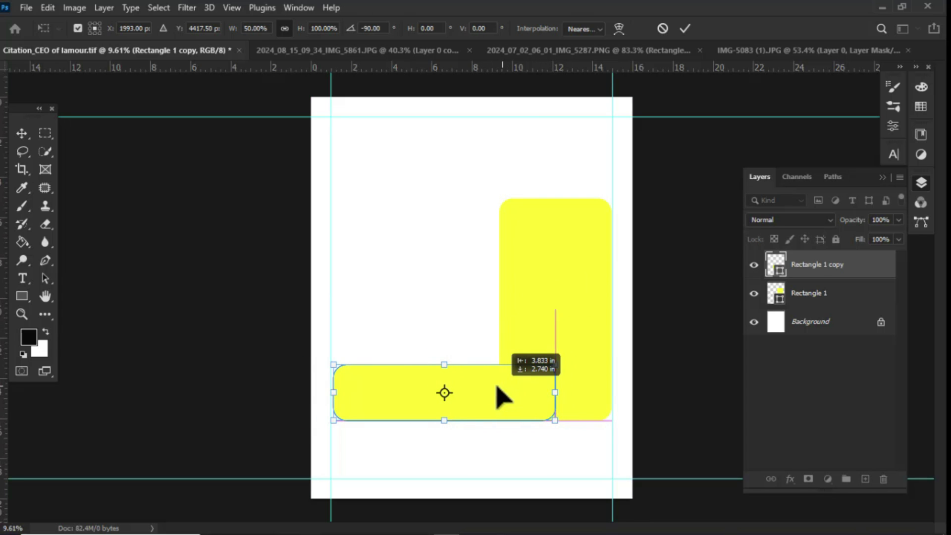
pyautogui.scroll(4, 570, 421)
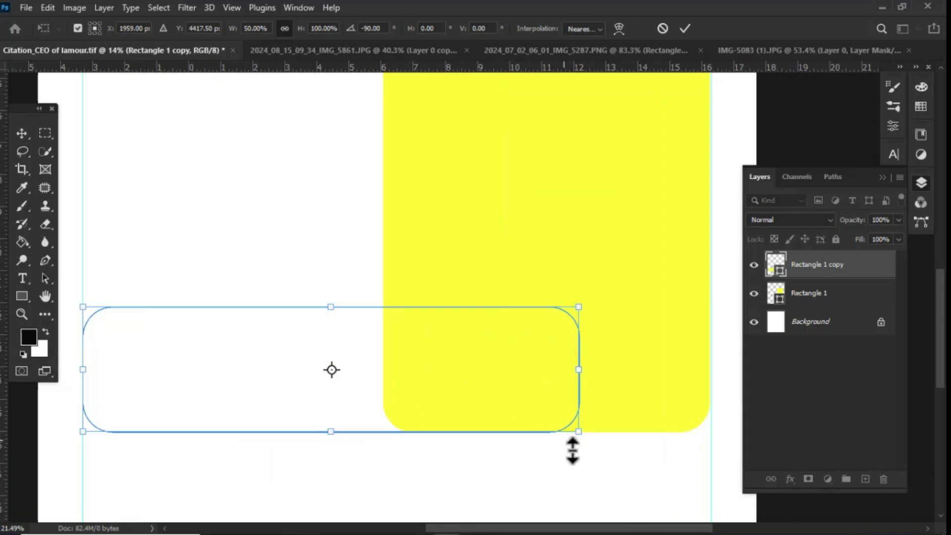
pyautogui.scroll(-4, 560, 416)
pyautogui.press('Return')
# Step: Duplicate the tall panel to the left and resize it into a wider, shorter middle panel
pyautogui.scroll(-2, 574, 328)
pyautogui.moveTo(576, 292); pyautogui.dragTo(391, 292)
pyautogui.hotkey('ctrl', 't')
pyautogui.moveTo(441, 321); pyautogui.dragTo(489, 321)
pyautogui.moveTo(404, 458); pyautogui.dragTo(407, 386)
pyautogui.moveTo(412, 237); pyautogui.dragTo(425, 255)
# Step: Duplicate the middle panel upward, stretch the panels toward the top, and select the top panel
pyautogui.hotkey('ctrl', 't')
pyautogui.moveTo(405, 331); pyautogui.dragTo(409, 231)
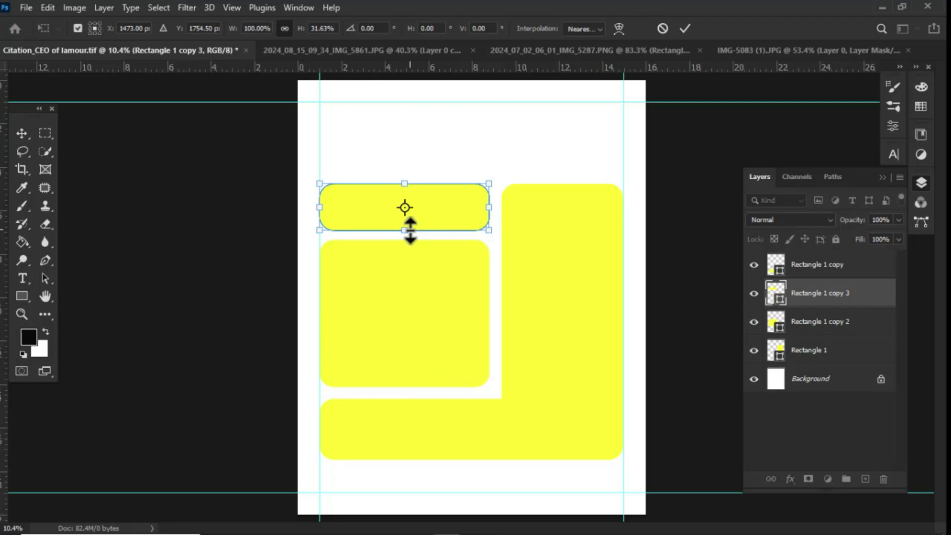
pyautogui.scroll(1, 410, 231)
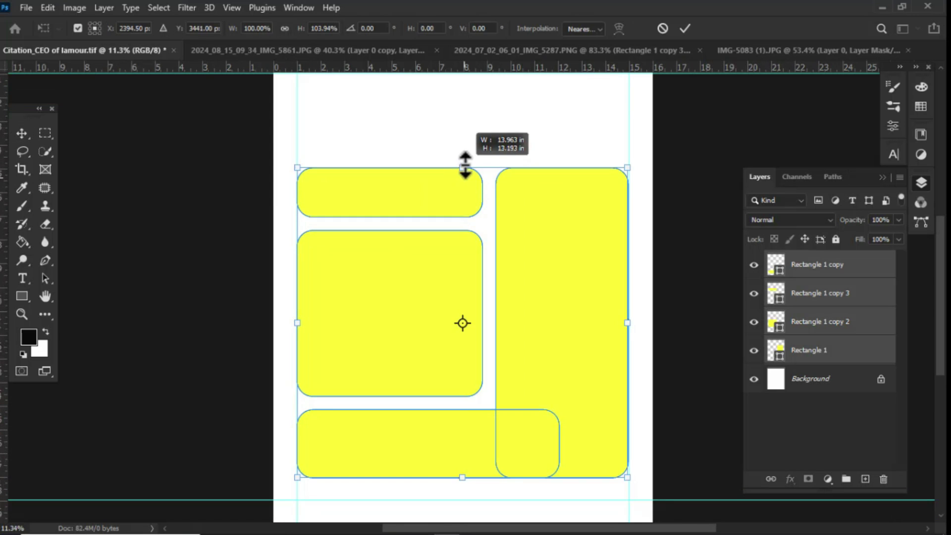
pyautogui.moveTo(465, 163); pyautogui.dragTo(462, 134)
pyautogui.scroll(-2, 490, 272)
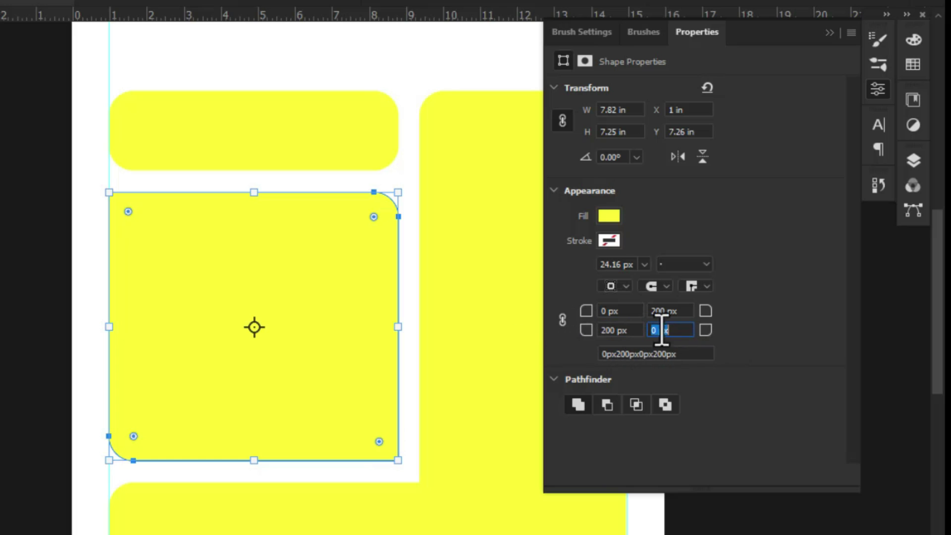
pyautogui.click(830, 33)
pyautogui.click(341, 147)
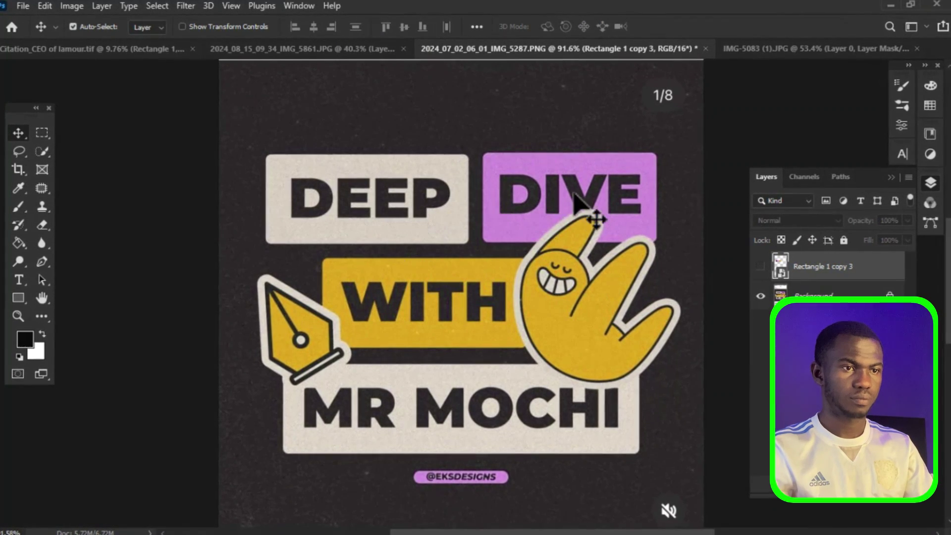
# Step: Fit the reference image in view, then draw a small square and duplicate it as swatches
pyautogui.hotkey('ctrl', '0')
pyautogui.scroll(8, 342, 164)
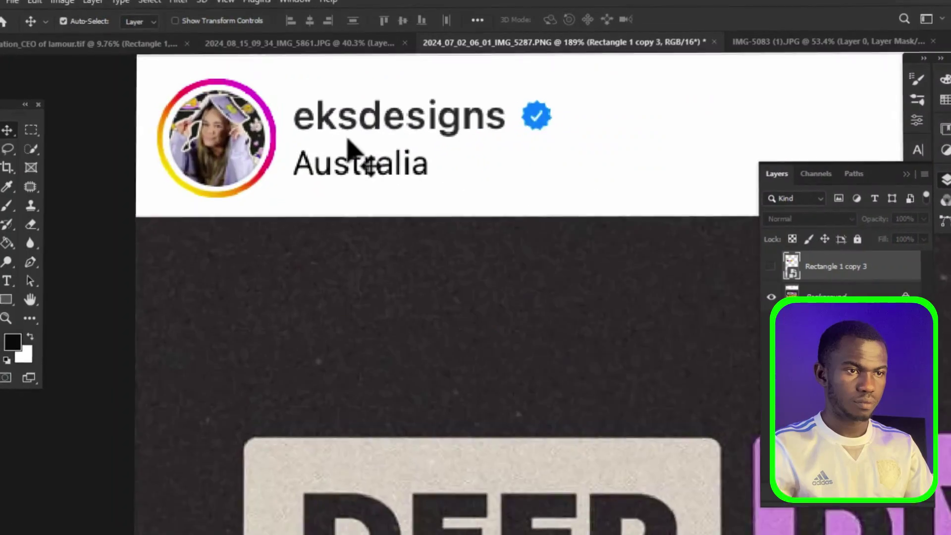
pyautogui.scroll(4, 350, 143)
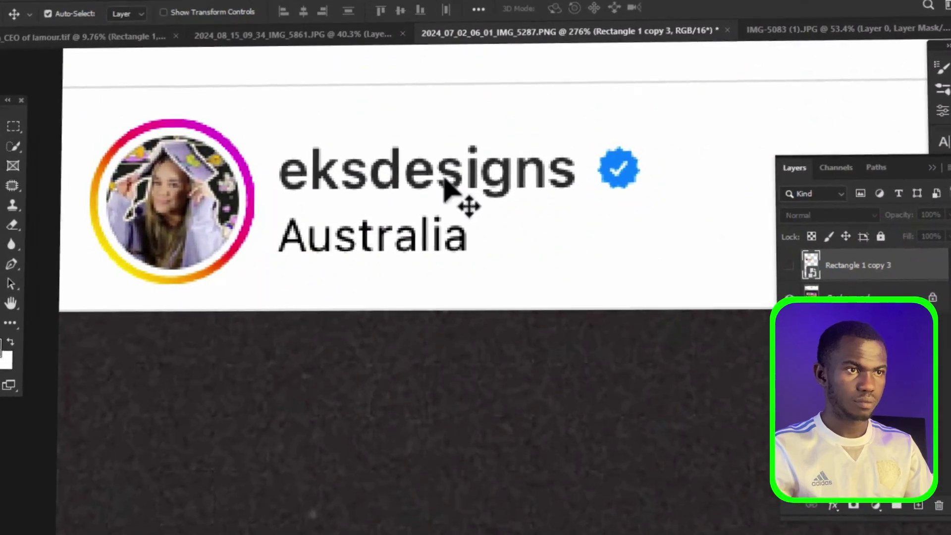
pyautogui.scroll(-5, 327, 87)
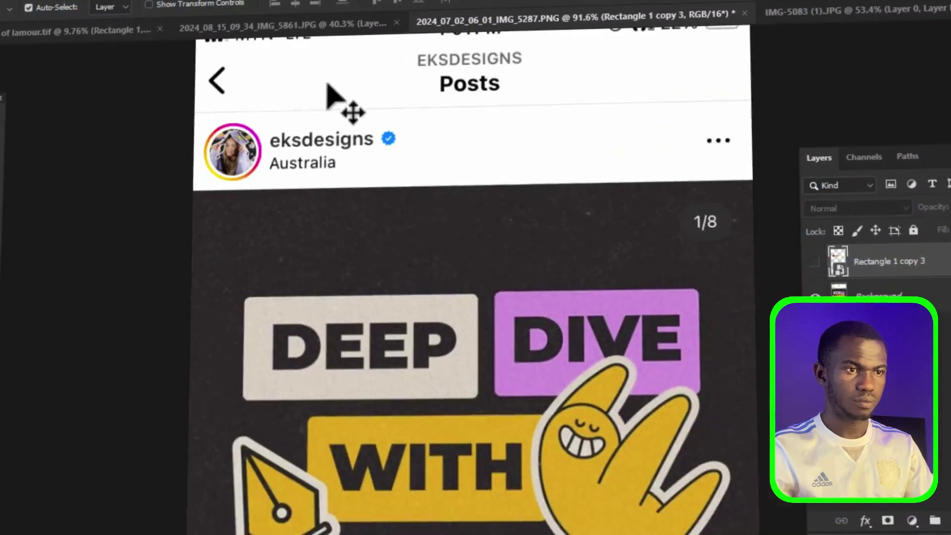
pyautogui.scroll(-3, 347, 124)
pyautogui.scroll(4, 465, 421)
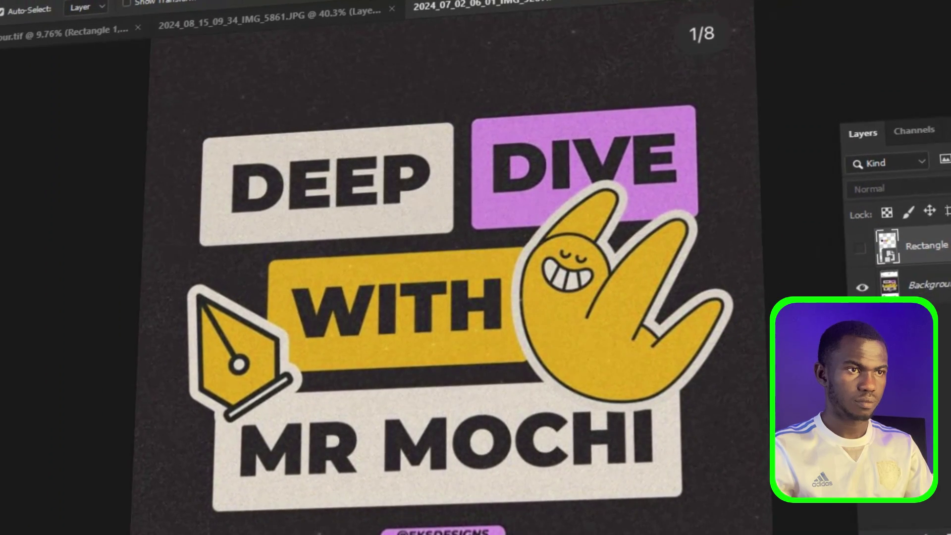
pyautogui.press('u')
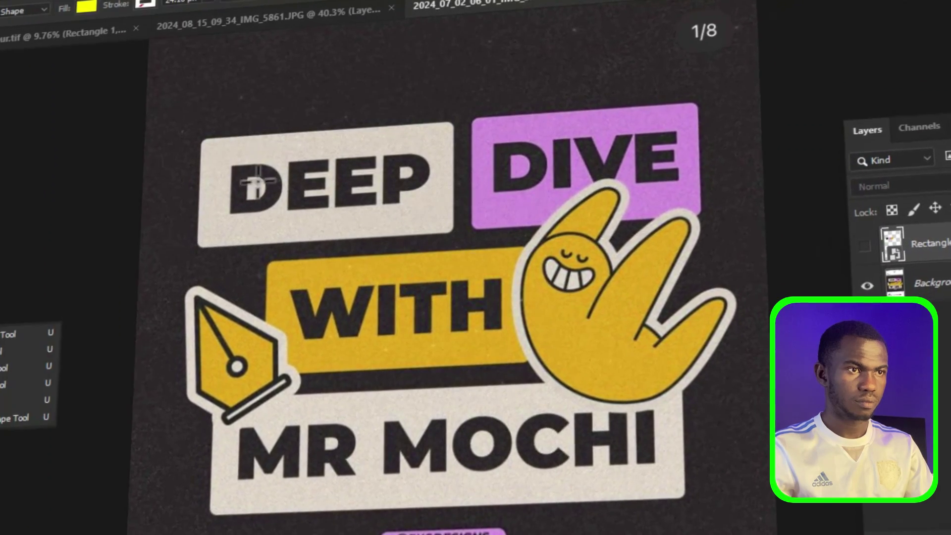
pyautogui.moveTo(197, 55)
pyautogui.mouseDown()
pyautogui.moveTo(259, 106)
pyautogui.moveTo(260, 131)
pyautogui.mouseUp()
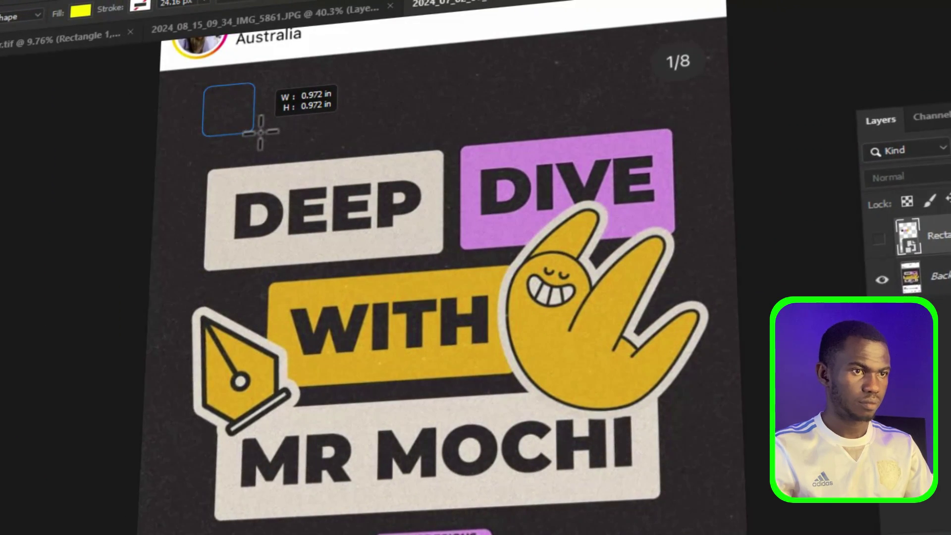
pyautogui.press('v')
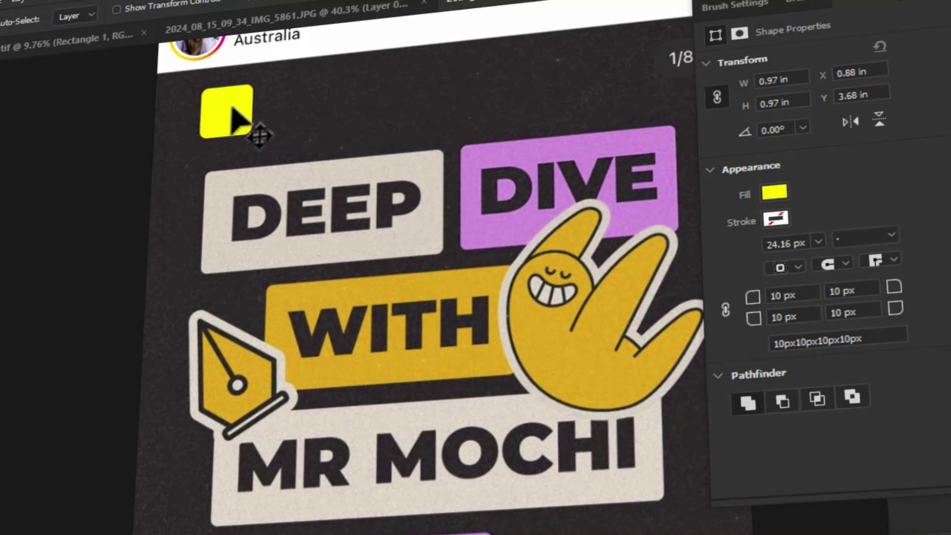
pyautogui.moveTo(280, 119); pyautogui.dragTo(329, 117)
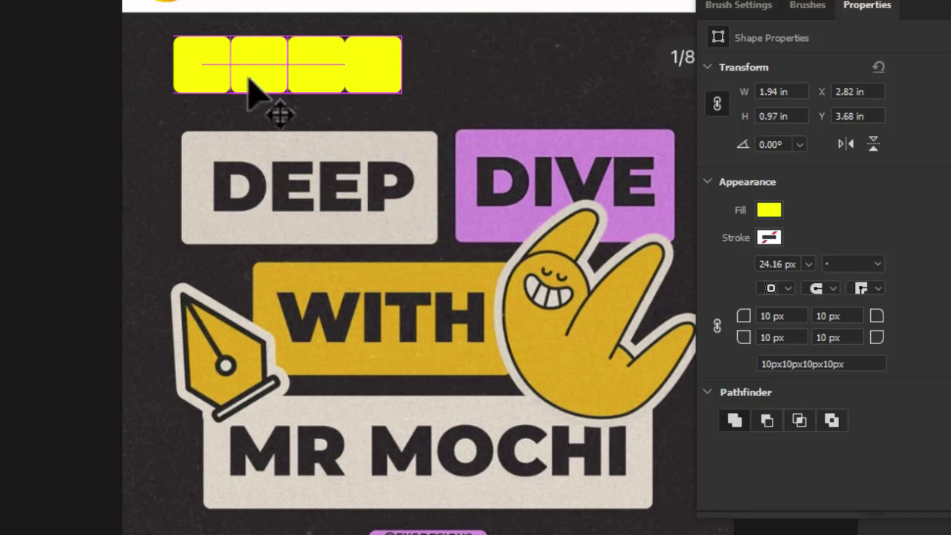
pyautogui.click(683, 229)
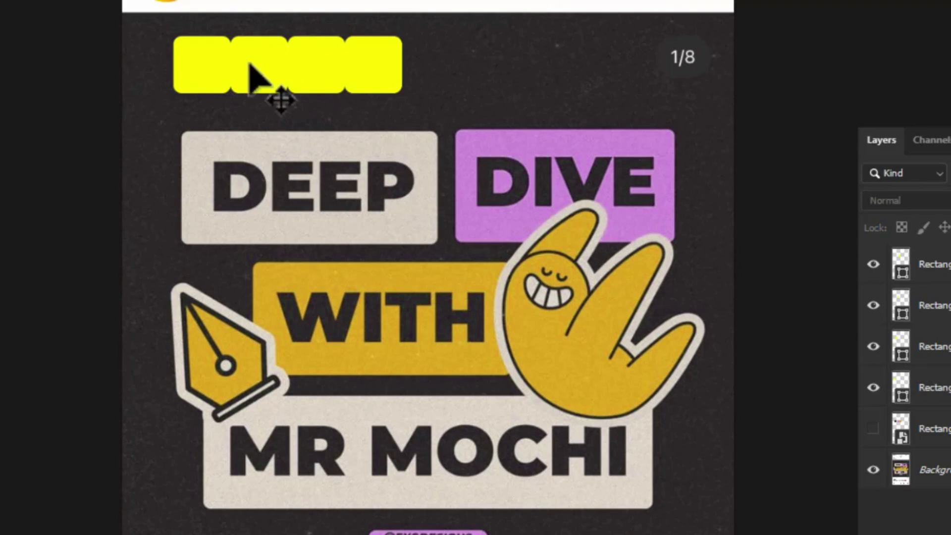
# Step: Recolour the swatch squares with beige, purple and ochre sampled from the artwork
pyautogui.doubleClick(899, 387)
pyautogui.click(530, 107)
pyautogui.press('Return')
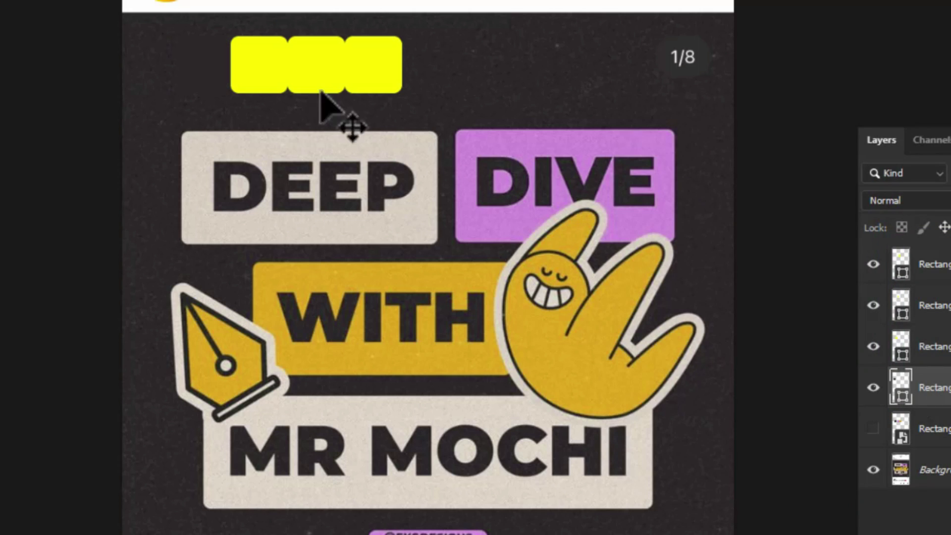
pyautogui.click(899, 347)
pyautogui.doubleClick(899, 346)
pyautogui.click(597, 206)
pyautogui.press('Return')
pyautogui.doubleClick(902, 304)
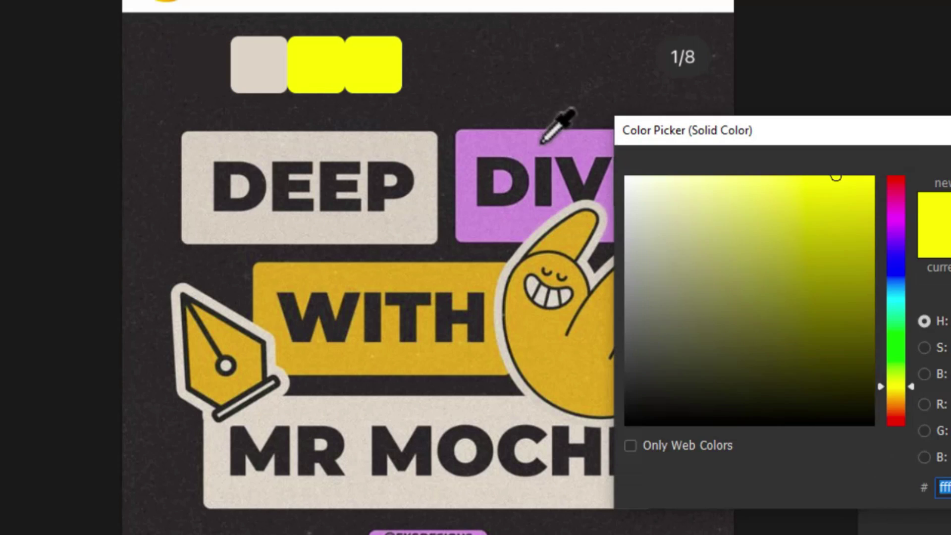
pyautogui.click(565, 149)
pyautogui.press('Return')
pyautogui.doubleClick(901, 262)
pyautogui.click(347, 362)
pyautogui.press('Return')
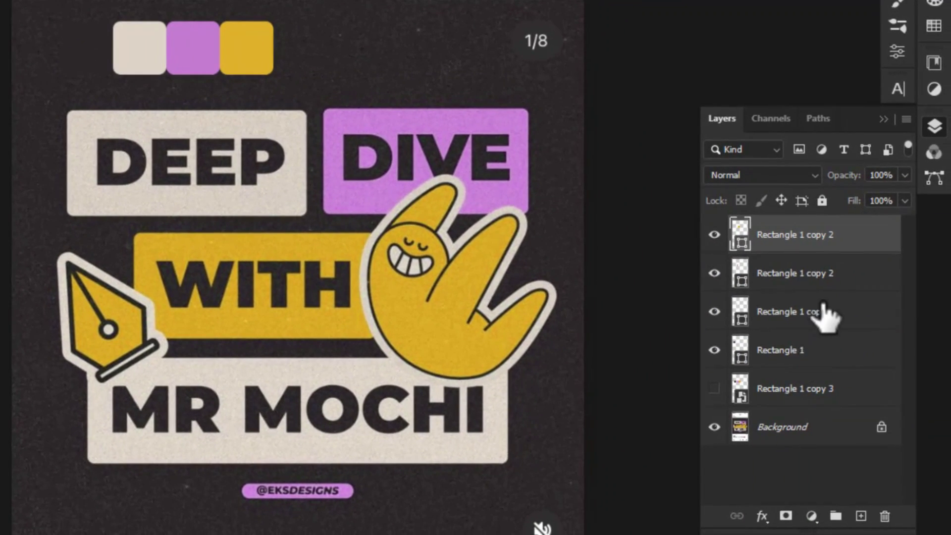
# Step: Combine the swatches into one smart object, carry it into the poster, and move it to the top
pyautogui.keyDown('shift'); pyautogui.click(814, 250); pyautogui.keyUp('shift')
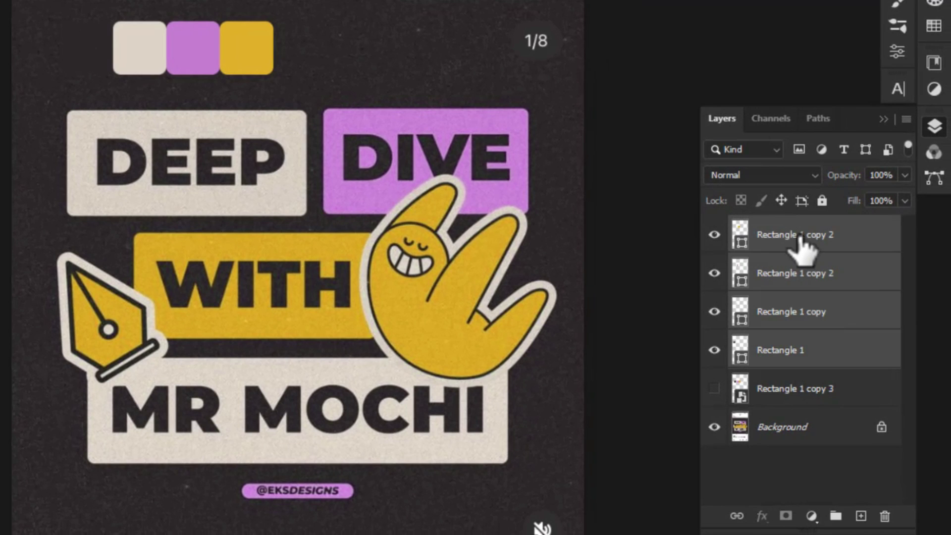
pyautogui.rightClick(855, 354)
pyautogui.click(684, 143)
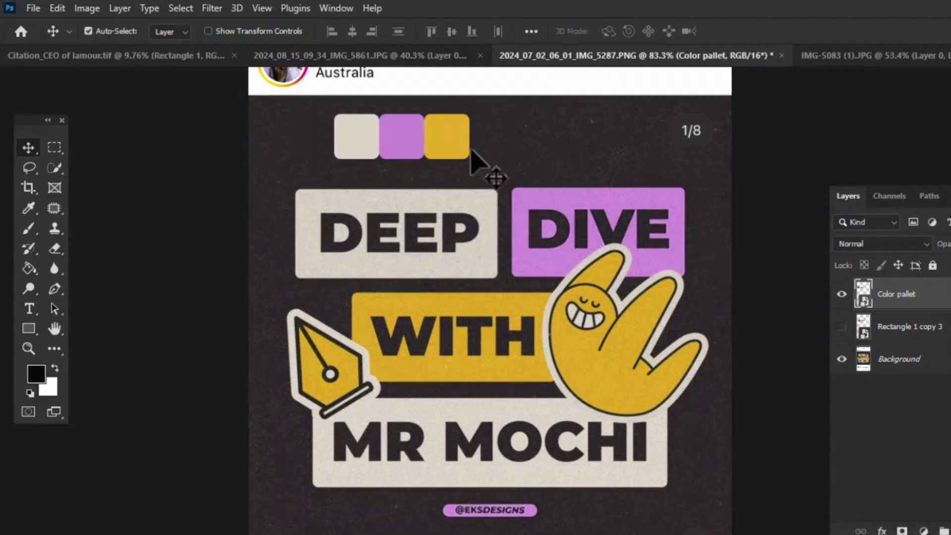
pyautogui.moveTo(277, 64); pyautogui.dragTo(215, 74)
pyautogui.moveTo(420, 159); pyautogui.dragTo(419, 130)
pyautogui.moveTo(902, 389); pyautogui.dragTo(912, 289)
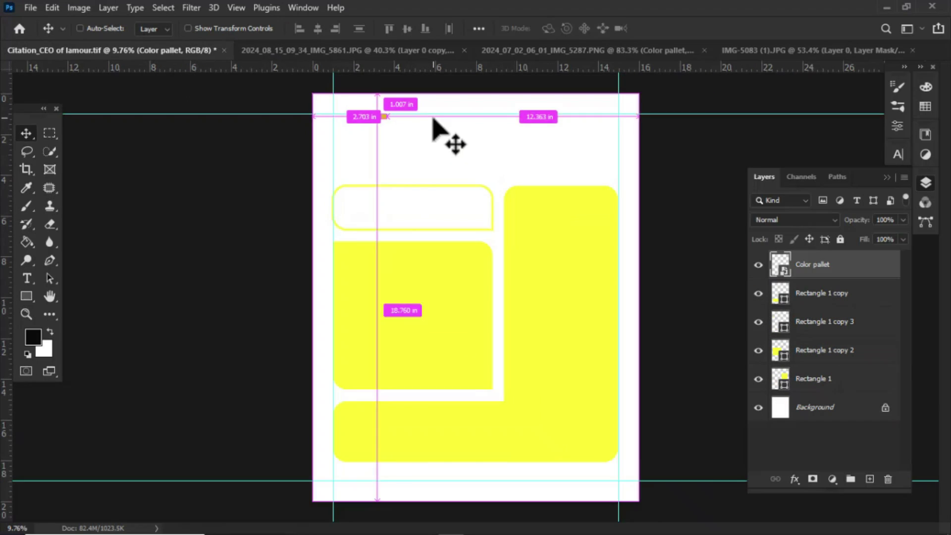
# Step: Enlarge the palette swatches and place them at the page's top-left
pyautogui.hotkey('ctrl', 't')
pyautogui.moveTo(429, 132)
pyautogui.mouseDown()
pyautogui.moveTo(503, 160)
pyautogui.moveTo(431, 130)
pyautogui.mouseUp()
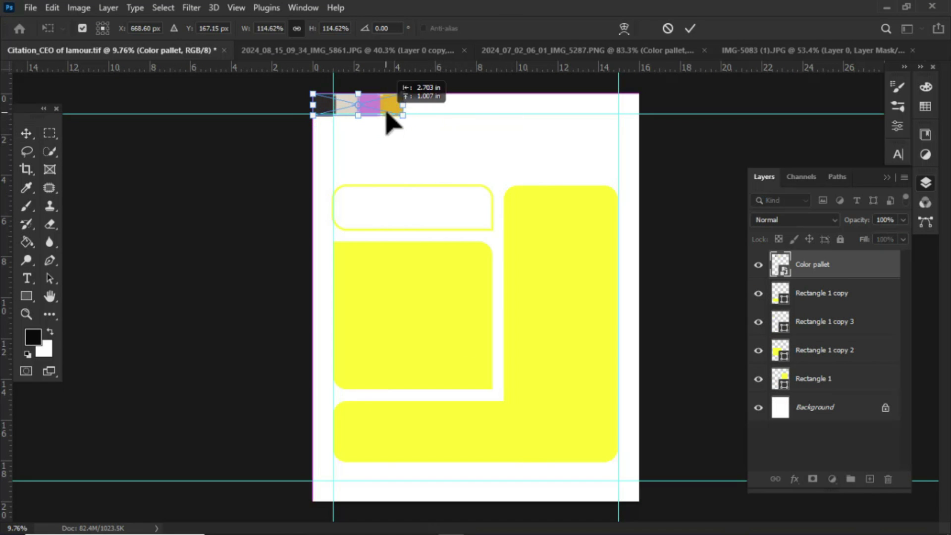
pyautogui.press('Return')
pyautogui.hotkey('ctrl', '0')
# Step: Add a beige Solid Color fill layer above the Background, sampled from the palette
pyautogui.click(851, 416)
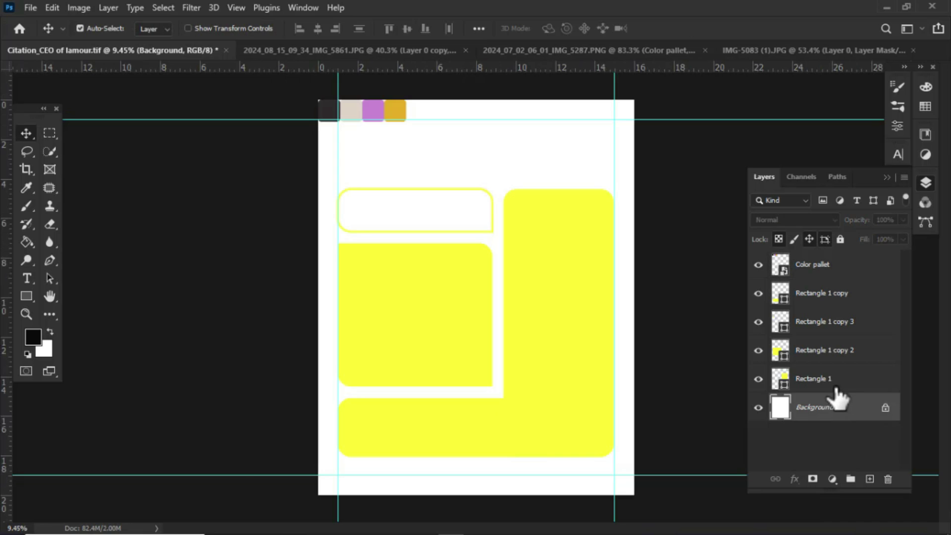
pyautogui.click(832, 479)
pyautogui.click(861, 239)
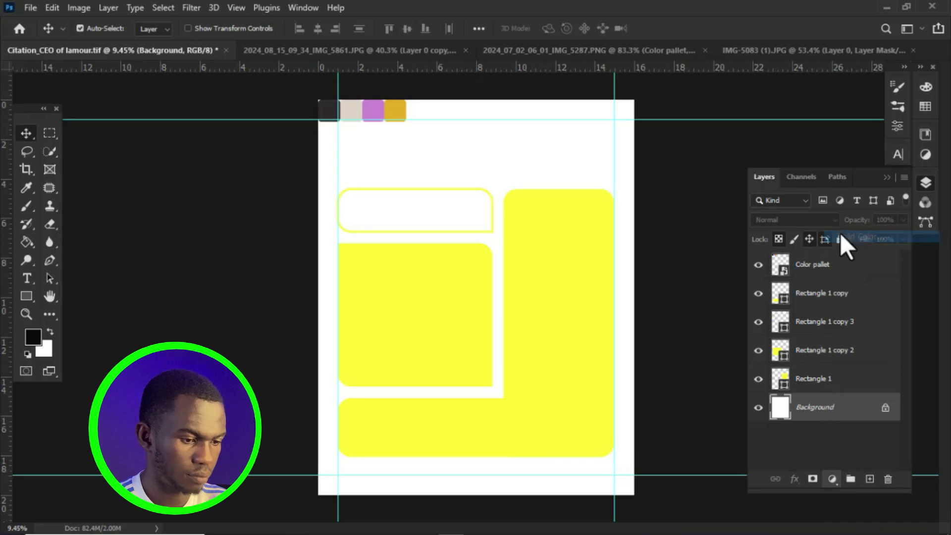
pyautogui.click(355, 106)
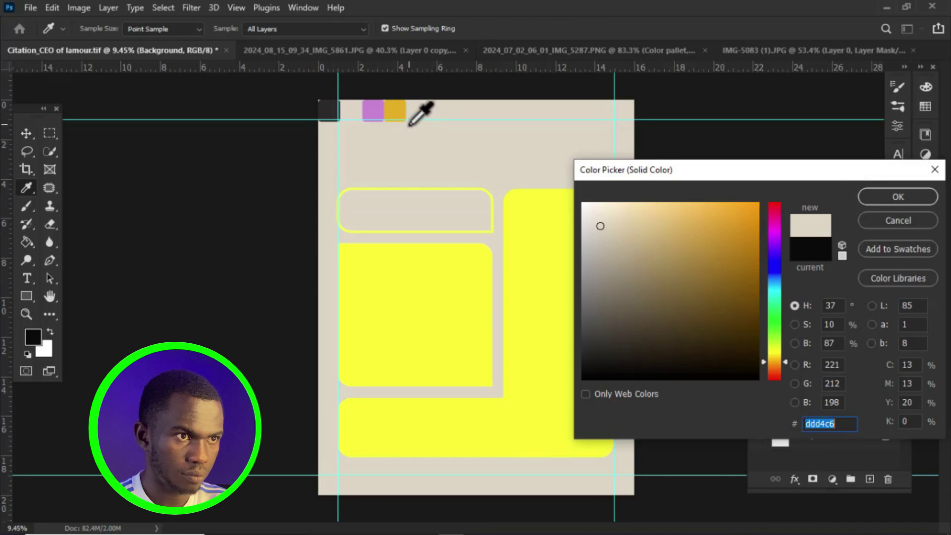
pyautogui.click(862, 197)
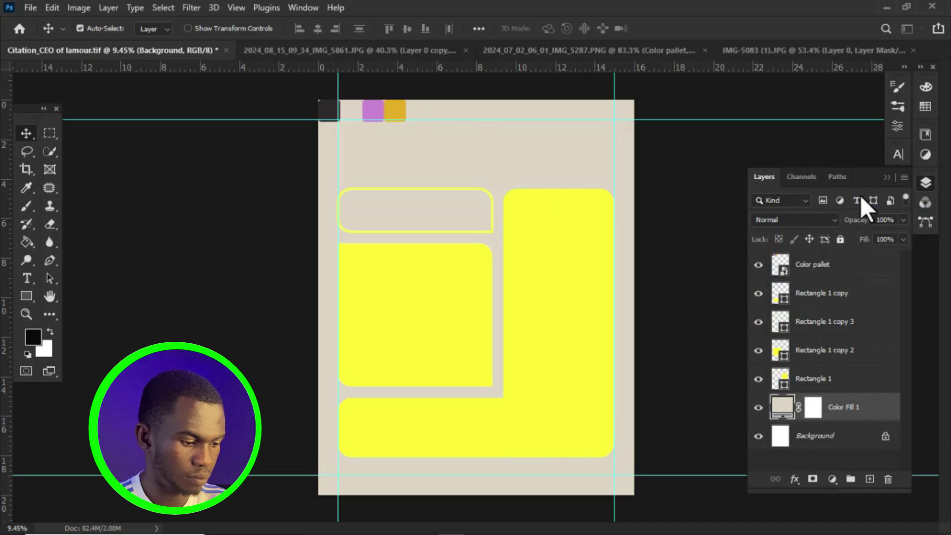
# Step: Recolour the right and bottom panels with the dark swatch, reordering Rectangle 1 copy below copy 2
pyautogui.click(562, 282)
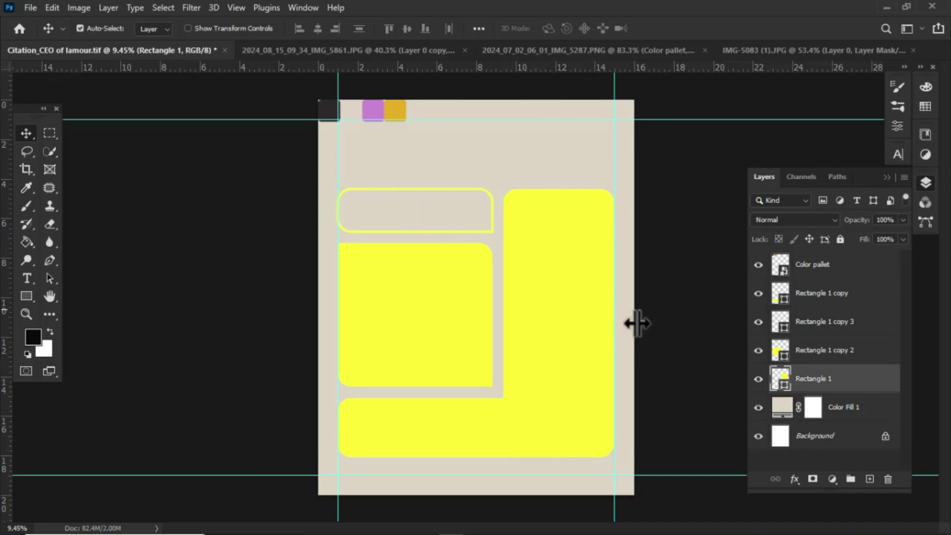
pyautogui.keyDown('ctrl'); pyautogui.click(835, 352); pyautogui.keyUp('ctrl')
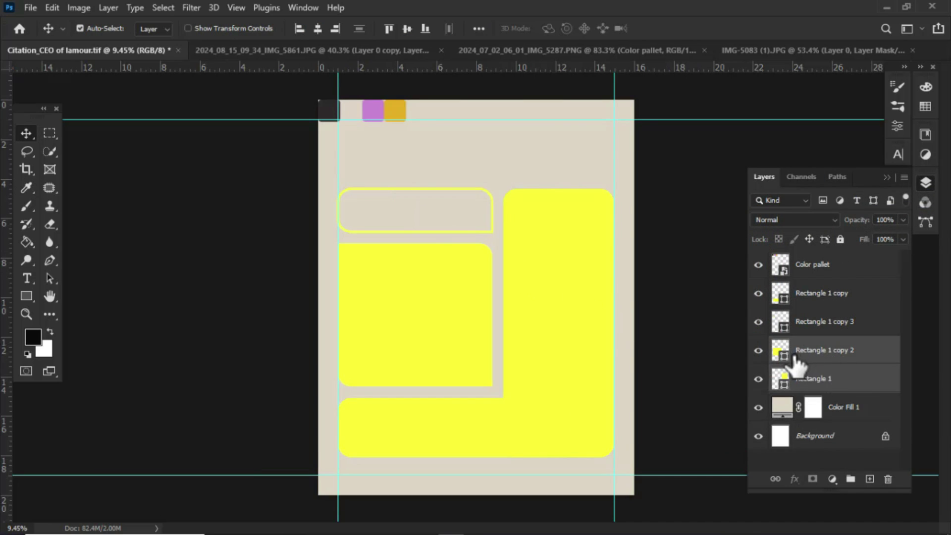
pyautogui.doubleClick(783, 352)
pyautogui.click(329, 110)
pyautogui.press('Return')
pyautogui.moveTo(820, 293); pyautogui.dragTo(809, 365)
pyautogui.doubleClick(780, 350)
pyautogui.click(329, 110)
pyautogui.click(907, 203)
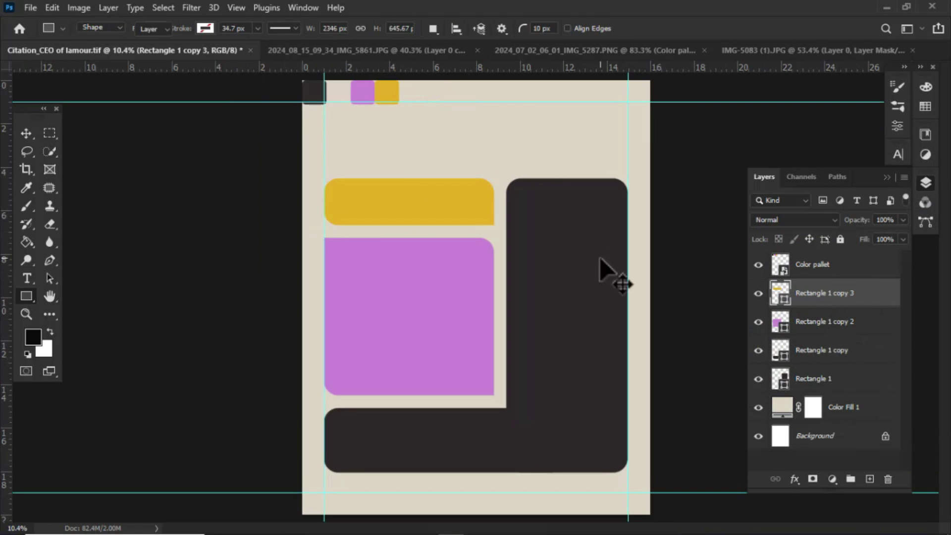
# Step: Hide the Color pallet swatches and fit the page in the window
pyautogui.press('v')
pyautogui.hotkey('ctrl', '-')
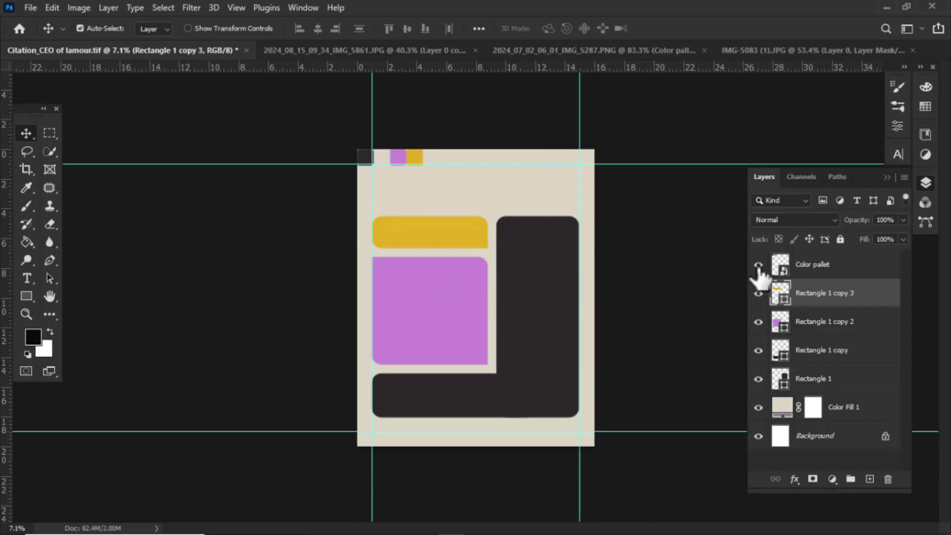
pyautogui.click(758, 266)
pyautogui.hotkey('ctrl', '0')
# Step: Merge Rectangle 1 and Rectangle 1 copy into a single dark panel layer
pyautogui.click(832, 382)
pyautogui.keyDown('shift'); pyautogui.click(817, 351); pyautogui.keyUp('shift')
pyautogui.rightClick(770, 347)
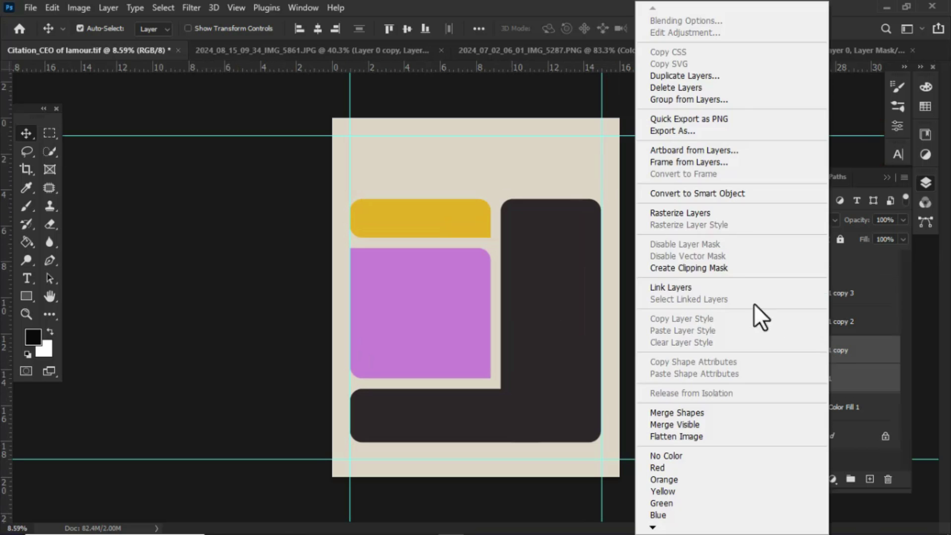
pyautogui.click(690, 206)
pyautogui.hotkey('ctrl', 'e')
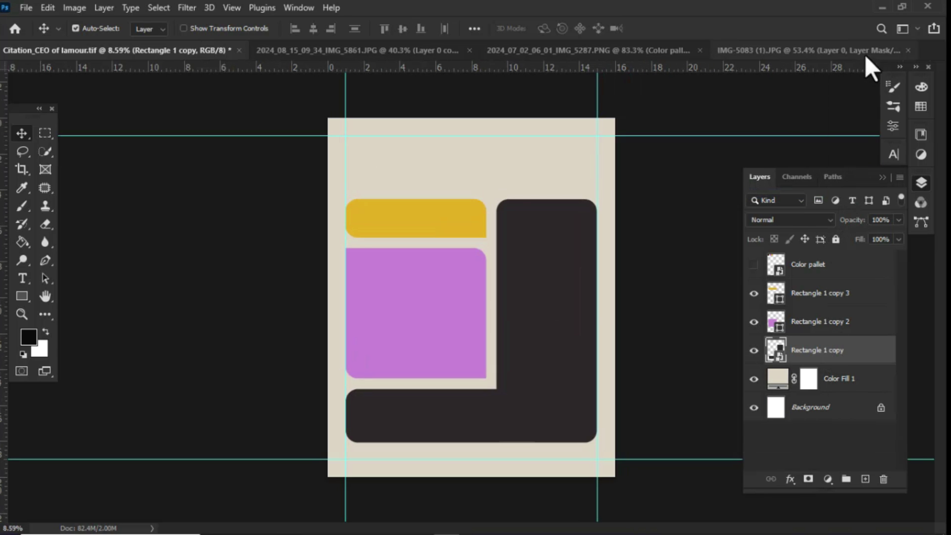
# Step: Bring the portrait in as a smart object, scaled to 122% over the right-hand panel
pyautogui.click(827, 52)
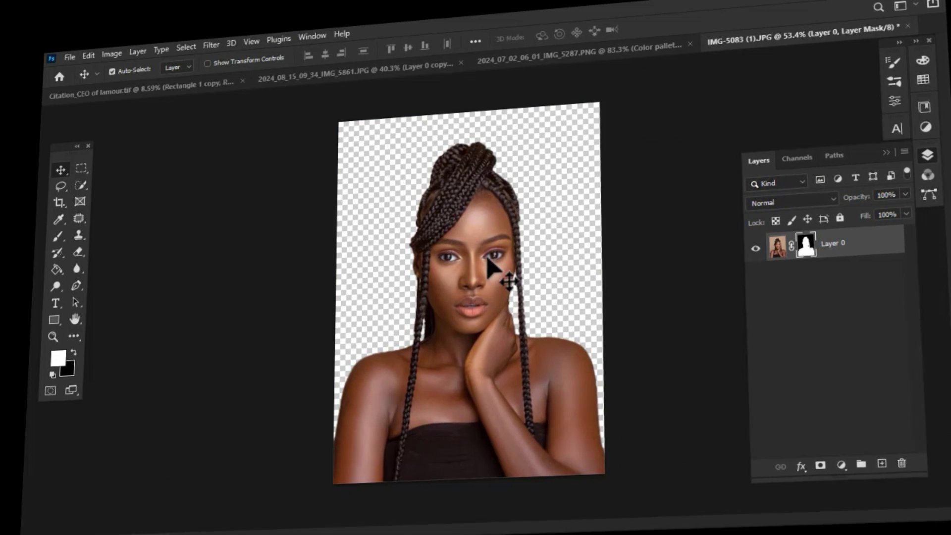
pyautogui.rightClick(867, 247)
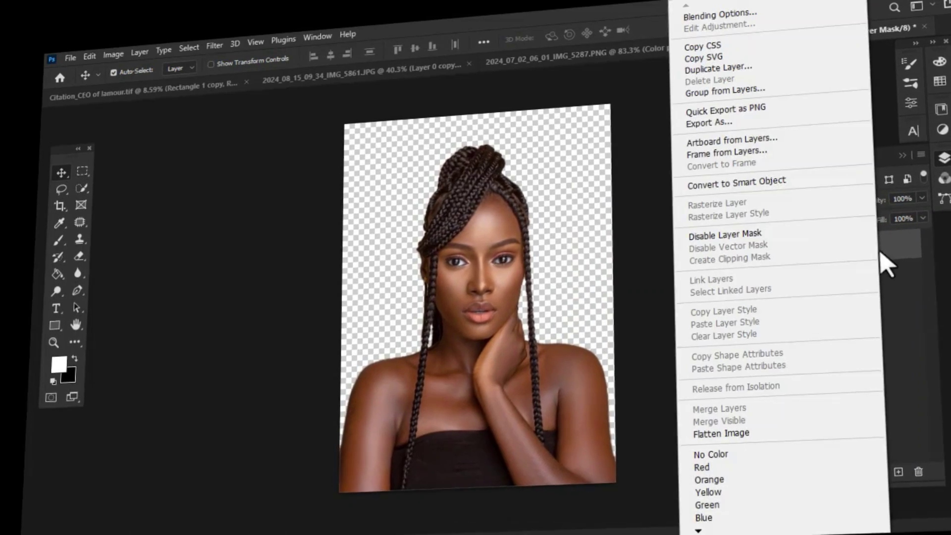
pyautogui.click(773, 185)
pyautogui.moveTo(545, 272); pyautogui.dragTo(575, 307)
pyautogui.hotkey('ctrl', 't')
pyautogui.moveTo(616, 187); pyautogui.dragTo(676, 170)
pyautogui.moveTo(542, 378); pyautogui.dragTo(555, 347)
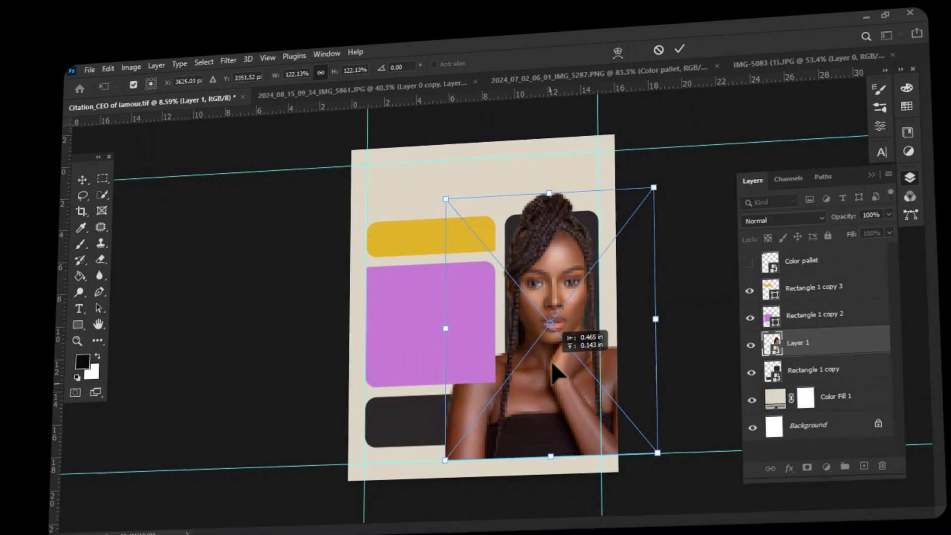
pyautogui.press('Return')
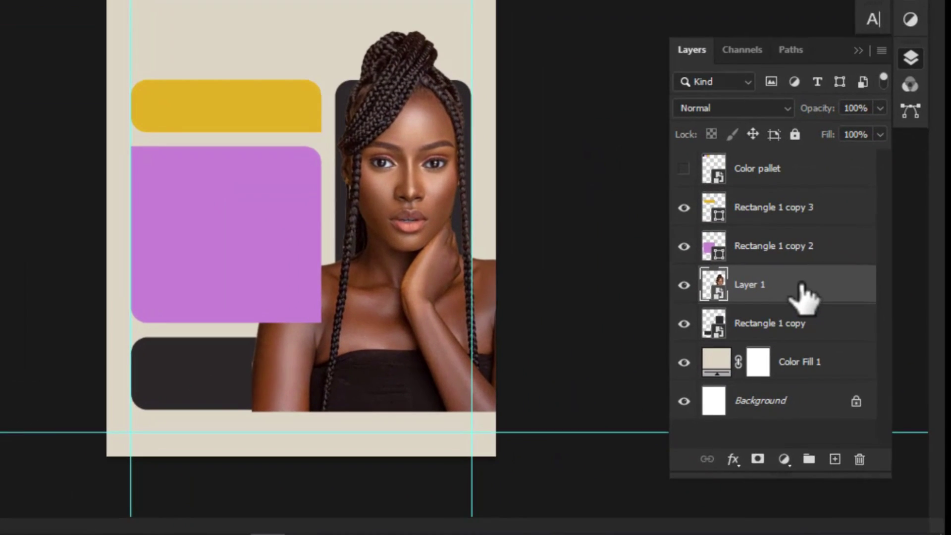
# Step: Move the portrait's Layer 1 up the stack above Rectangle 1 copy 3
pyautogui.moveTo(801, 286); pyautogui.dragTo(780, 192)
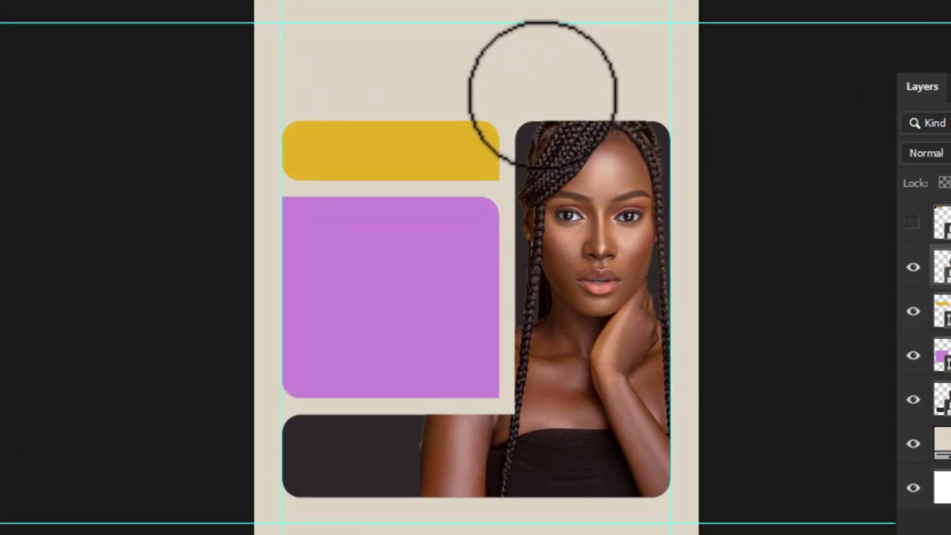
# Step: Paint Layer 1's mask with a 100%-hardness Hard Round brush to reveal the hair and shoulder
pyautogui.rightClick(531, 139)
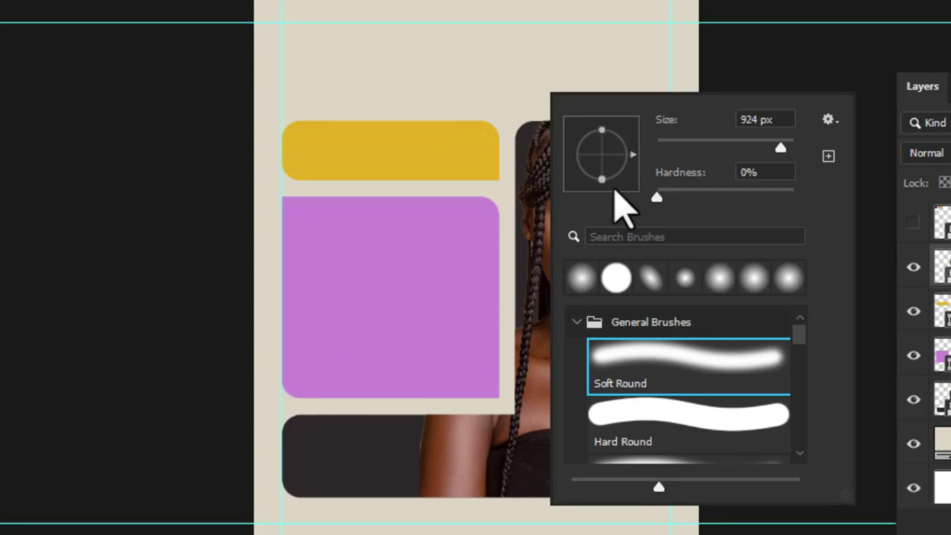
pyautogui.click(616, 403)
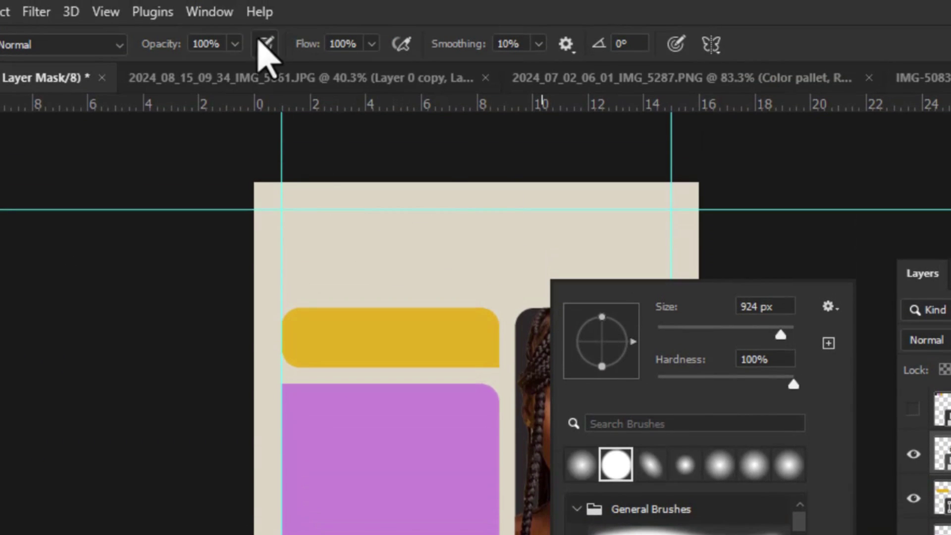
pyautogui.press('Return')
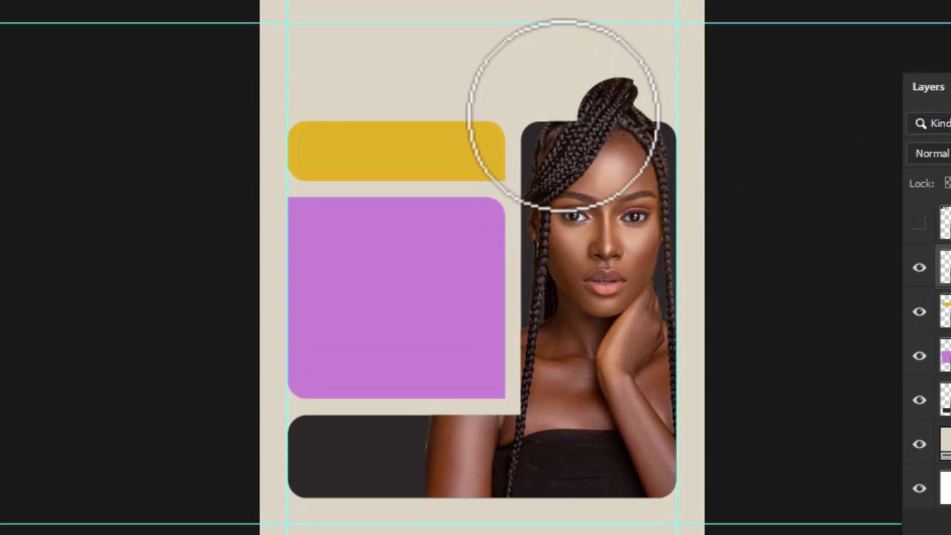
pyautogui.moveTo(490, 377)
pyautogui.mouseDown()
pyautogui.moveTo(461, 446)
pyautogui.moveTo(484, 369)
pyautogui.moveTo(455, 435)
pyautogui.mouseUp()
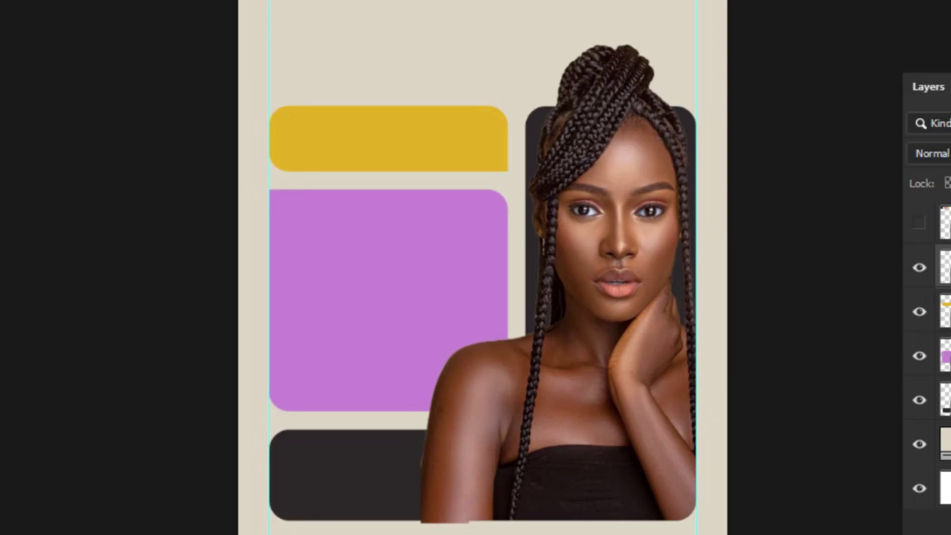
# Step: Create a 72 pt Adogare text layer near the page top for the Citation title
pyautogui.press('v')
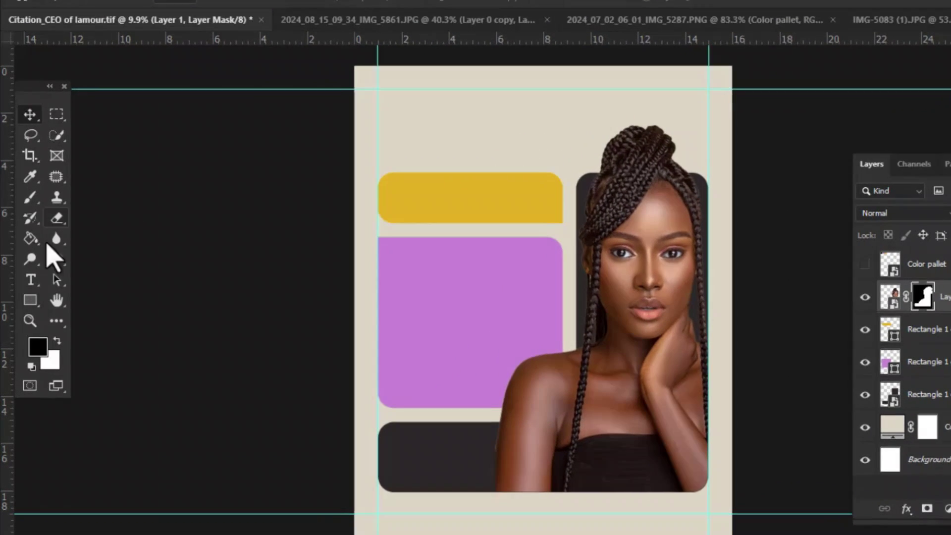
pyautogui.click(27, 279)
pyautogui.click(355, 141)
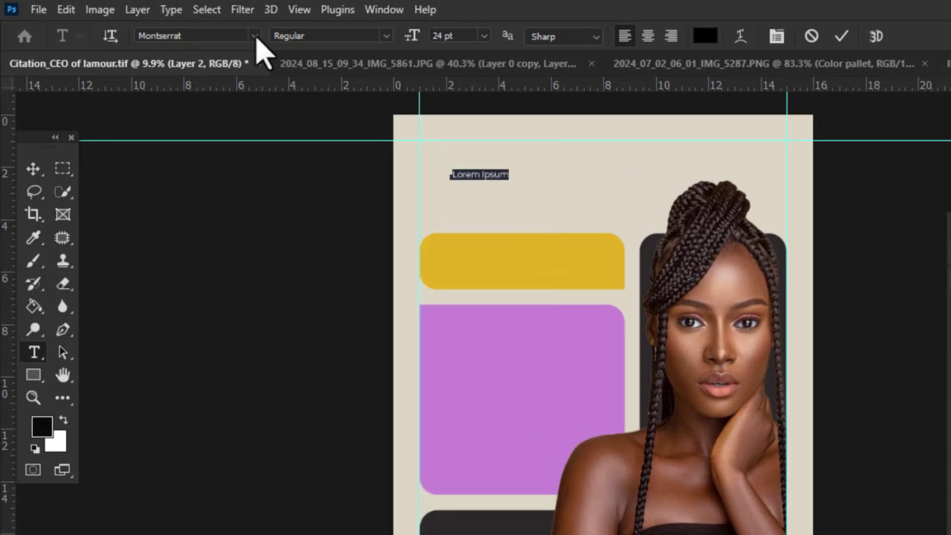
pyautogui.click(254, 36)
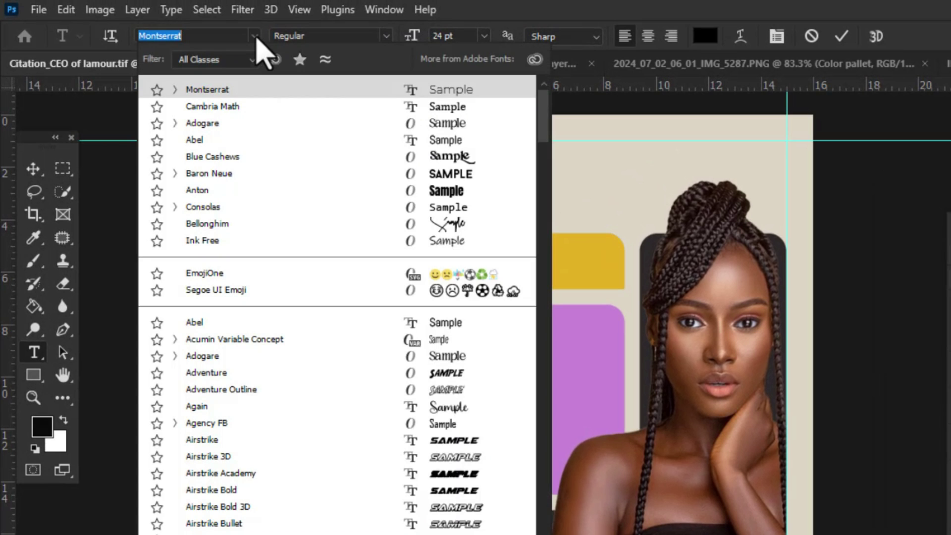
pyautogui.click(307, 123)
pyautogui.click(484, 36)
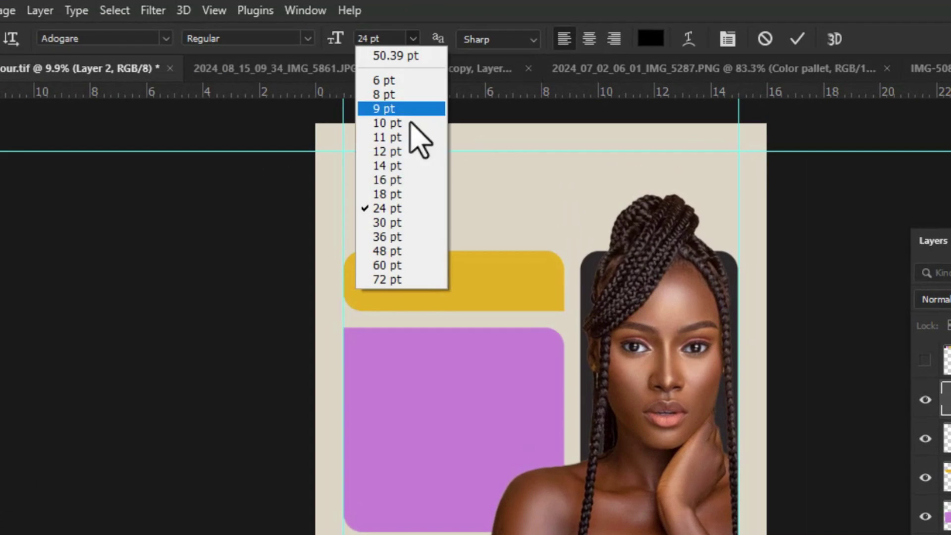
pyautogui.click(475, 262)
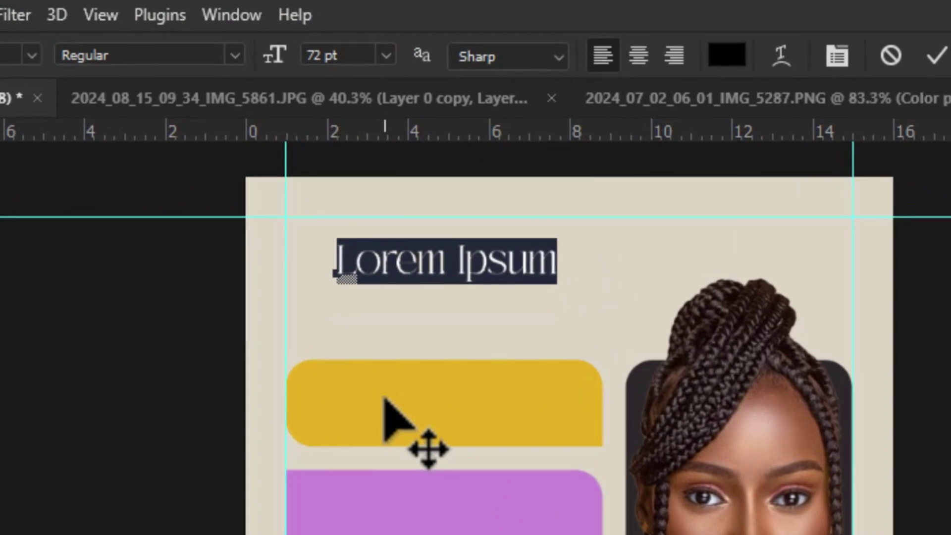
pyautogui.write('Citation')
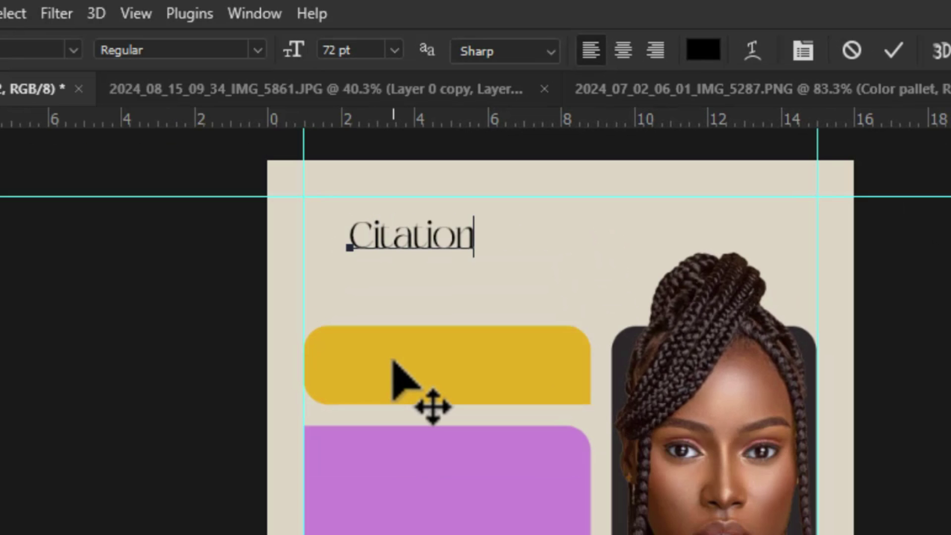
# Step: Enlarge the Citation title to 120 pt and move it left and down into place
pyautogui.hotkey('ctrl', '+')
pyautogui.moveTo(545, 240); pyautogui.dragTo(272, 200)
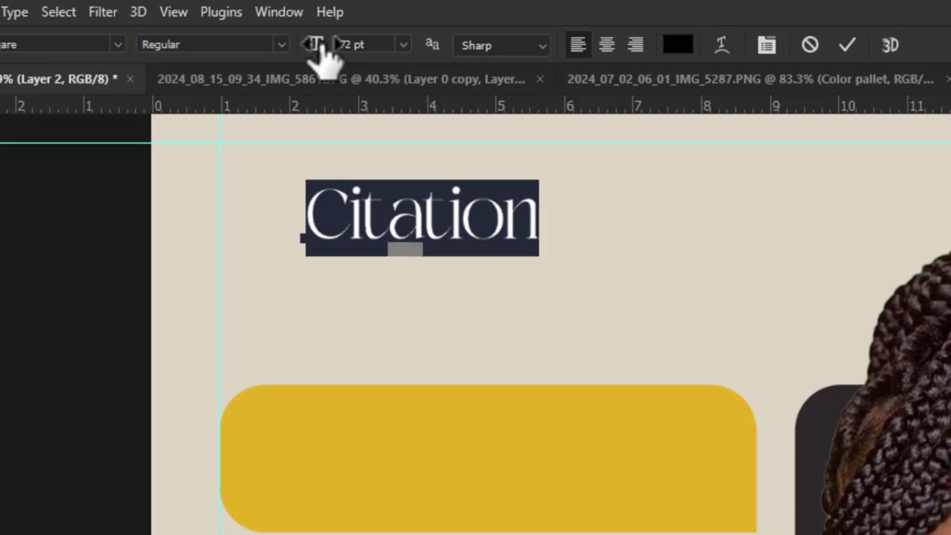
pyautogui.moveTo(315, 47); pyautogui.dragTo(378, 89)
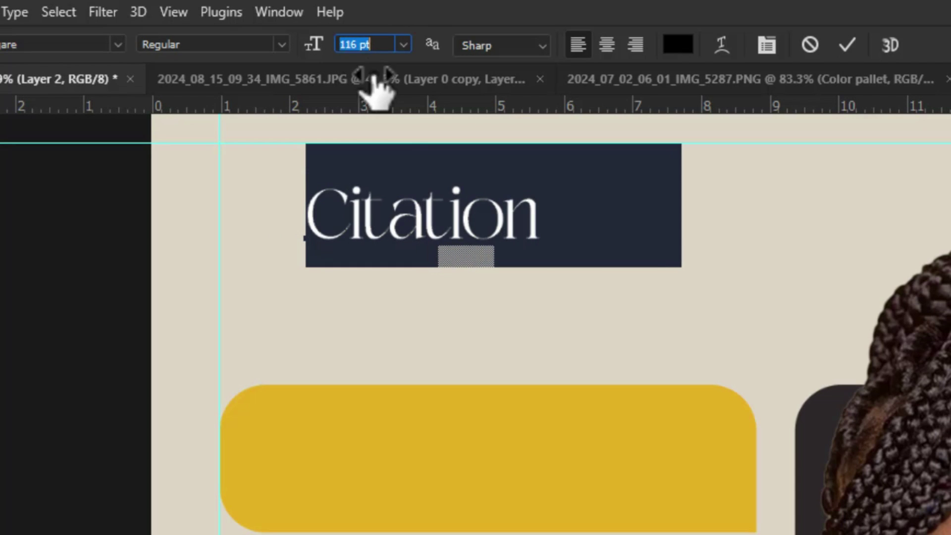
pyautogui.scroll(-1, 375, 366)
pyautogui.scroll(-1, 375, 367)
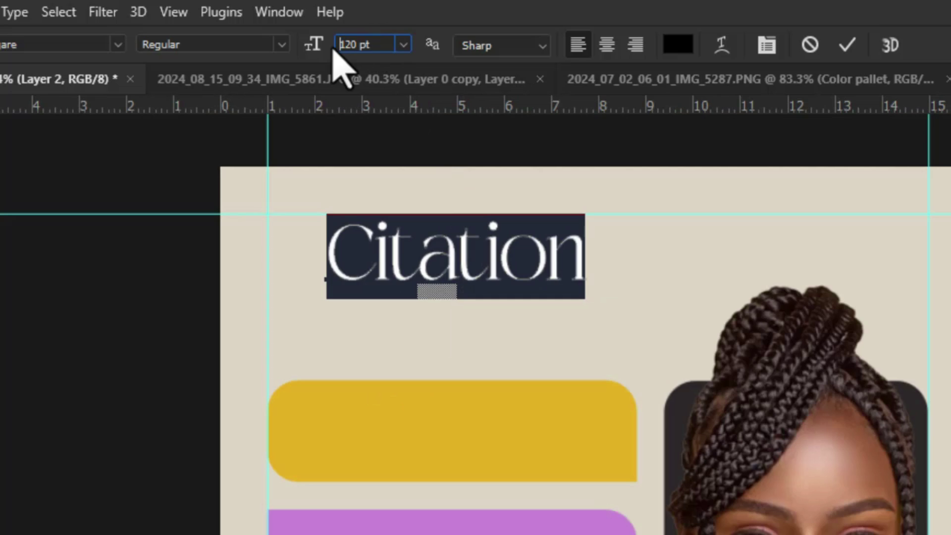
pyautogui.press('Return')
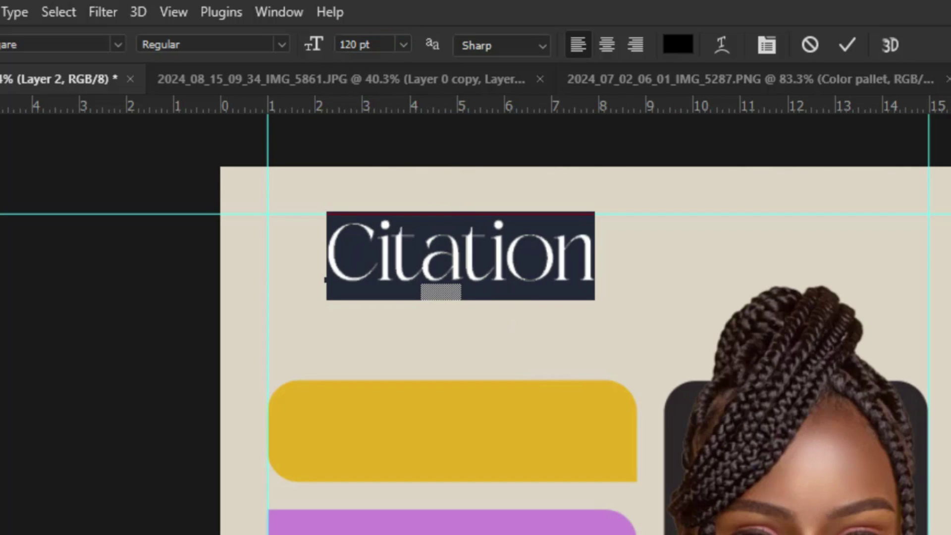
pyautogui.click(471, 298)
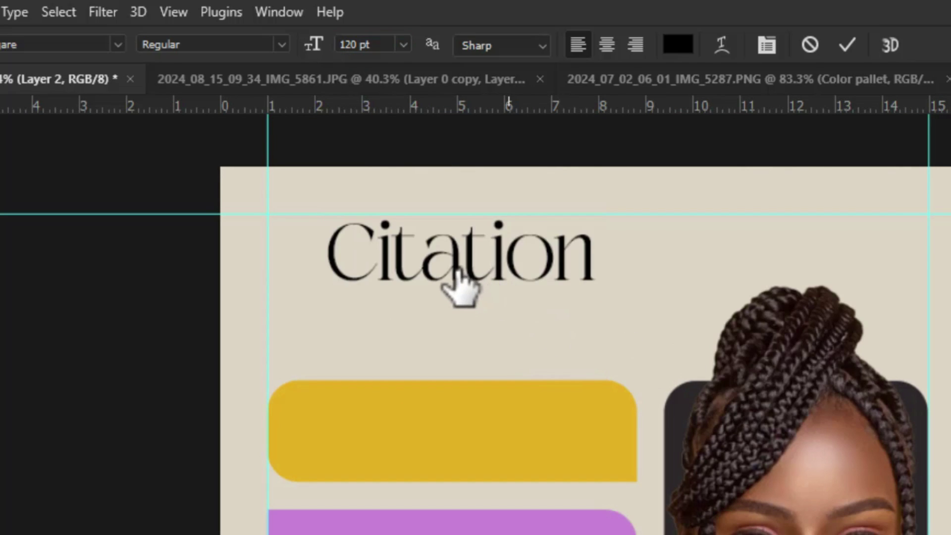
pyautogui.press('v')
pyautogui.moveTo(399, 276); pyautogui.dragTo(384, 304)
pyautogui.scroll(-1, 376, 223)
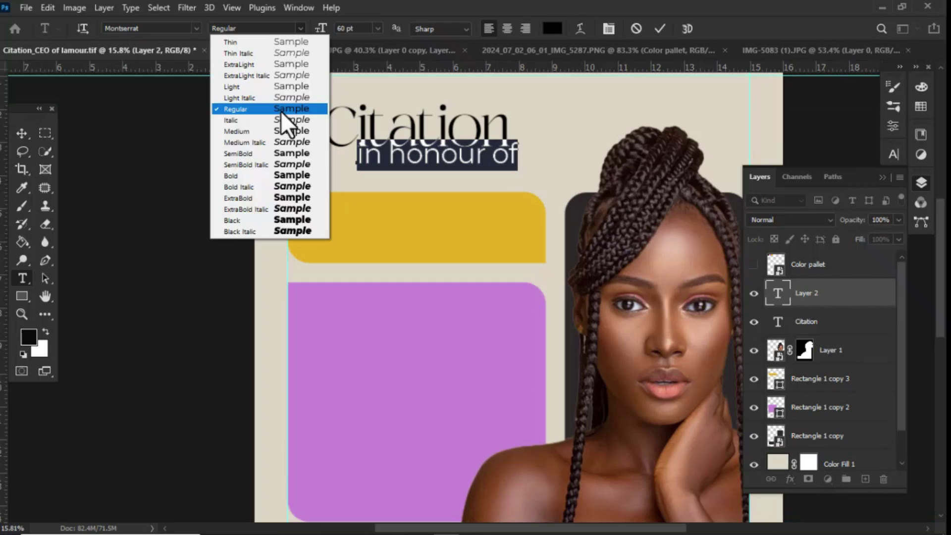
# Step: Set 'in honour of' to Medium 36 pt and centre it under the Citation title
pyautogui.click(287, 132)
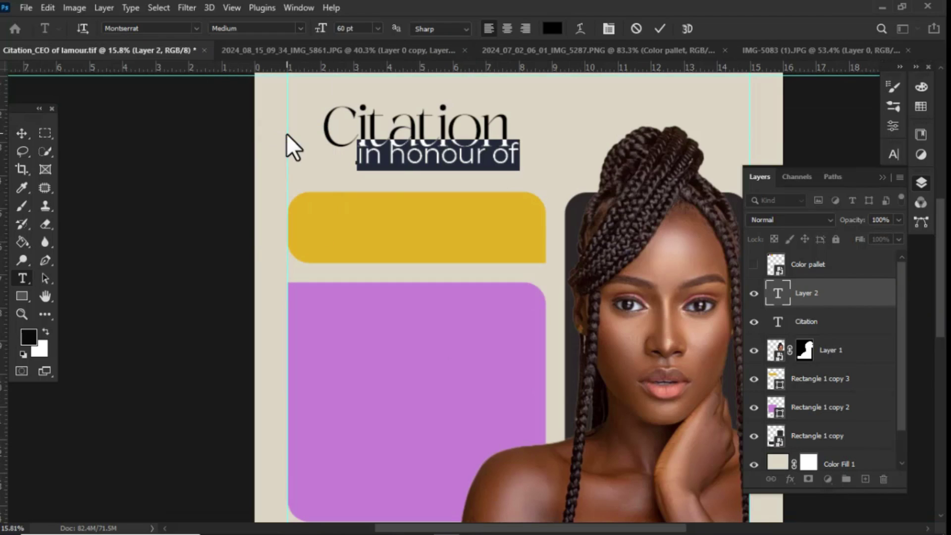
pyautogui.click(378, 28)
pyautogui.click(367, 172)
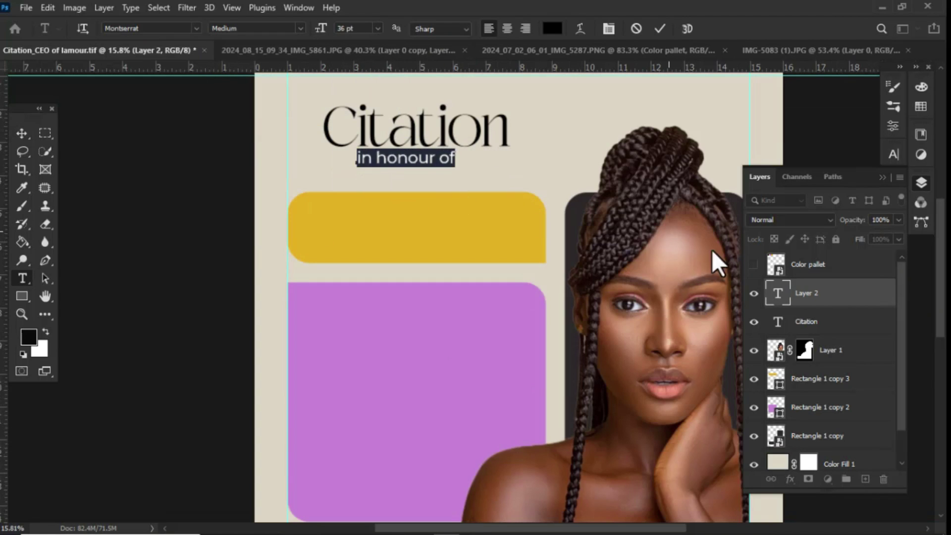
pyautogui.click(862, 307)
pyautogui.scroll(1, 431, 154)
pyautogui.press('v')
pyautogui.moveTo(409, 171)
pyautogui.mouseDown()
pyautogui.moveTo(421, 171)
pyautogui.moveTo(418, 164)
pyautogui.mouseUp()
# Step: Shorten the gold rectangle's height with Free Transform
pyautogui.scroll(-3, 404, 251)
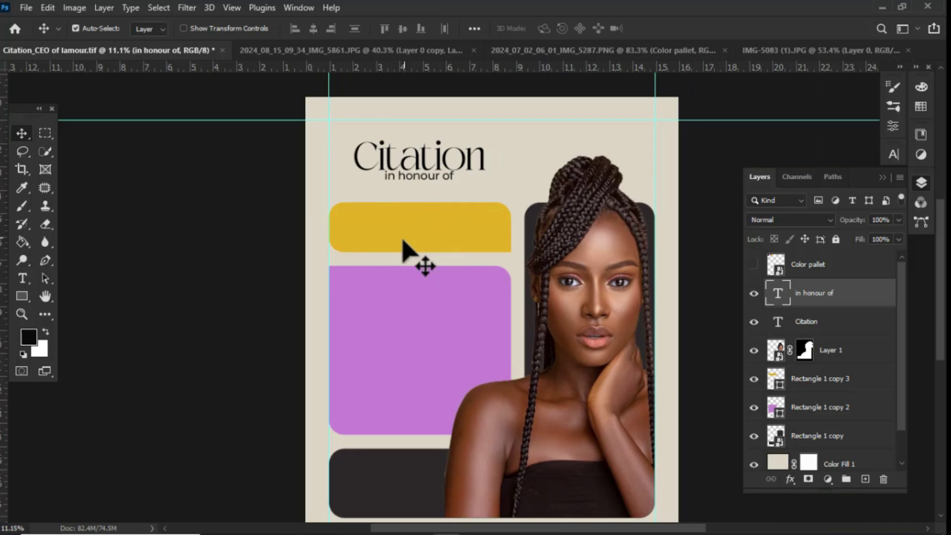
pyautogui.scroll(1, 404, 251)
pyautogui.click(420, 213)
pyautogui.hotkey('ctrl', 't')
pyautogui.moveTo(425, 253); pyautogui.dragTo(424, 237)
# Step: Confirm the shorter gold bar and stretch the purple panel's top up to it
pyautogui.press('Return')
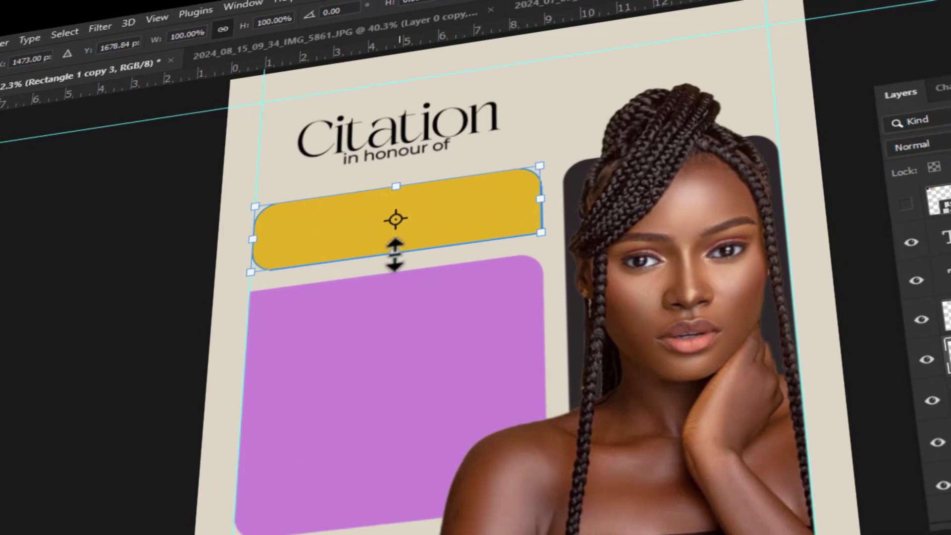
pyautogui.click(376, 298)
pyautogui.hotkey('ctrl', 't')
pyautogui.moveTo(386, 274); pyautogui.dragTo(388, 237)
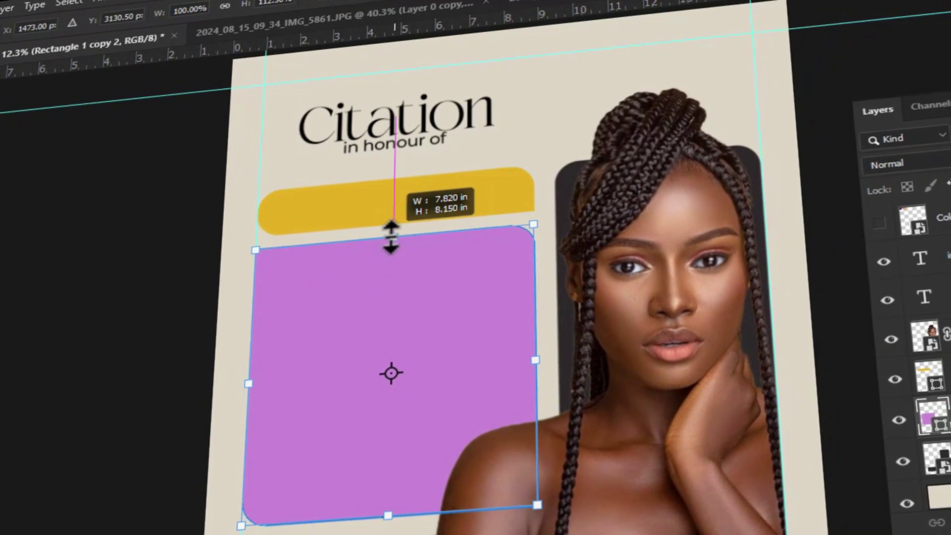
pyautogui.moveTo(389, 515); pyautogui.dragTo(387, 510)
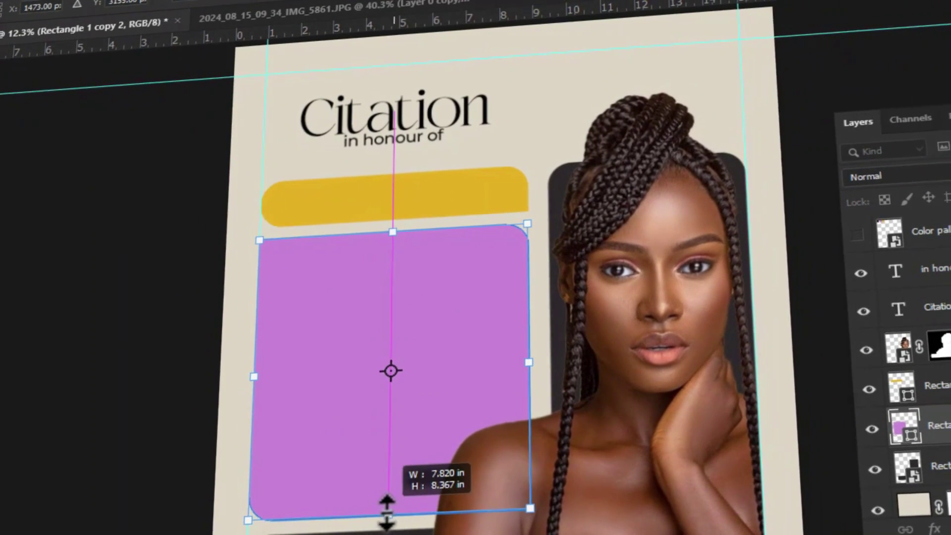
pyautogui.press('Return')
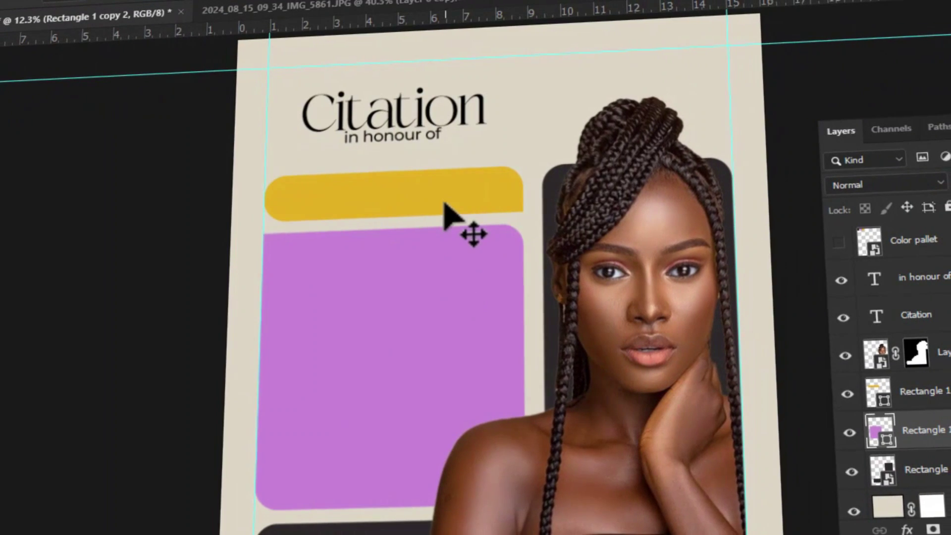
# Step: Widen the gold and purple bars slightly, then drop a copy of 'in honour of' into the gold bar
pyautogui.keyDown('shift'); pyautogui.click(452, 216); pyautogui.keyUp('shift')
pyautogui.hotkey('ctrl', 't')
pyautogui.moveTo(523, 340); pyautogui.dragTo(520, 333)
pyautogui.press('Return')
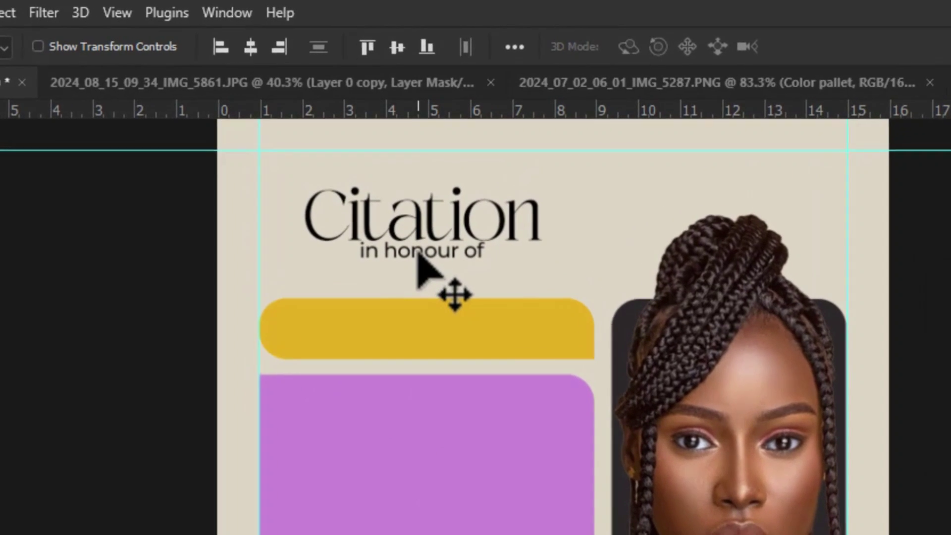
pyautogui.moveTo(417, 226); pyautogui.dragTo(423, 329)
# Step: Retype the copied text in the gold bar as the honoree's name
pyautogui.scroll(3, 422, 329)
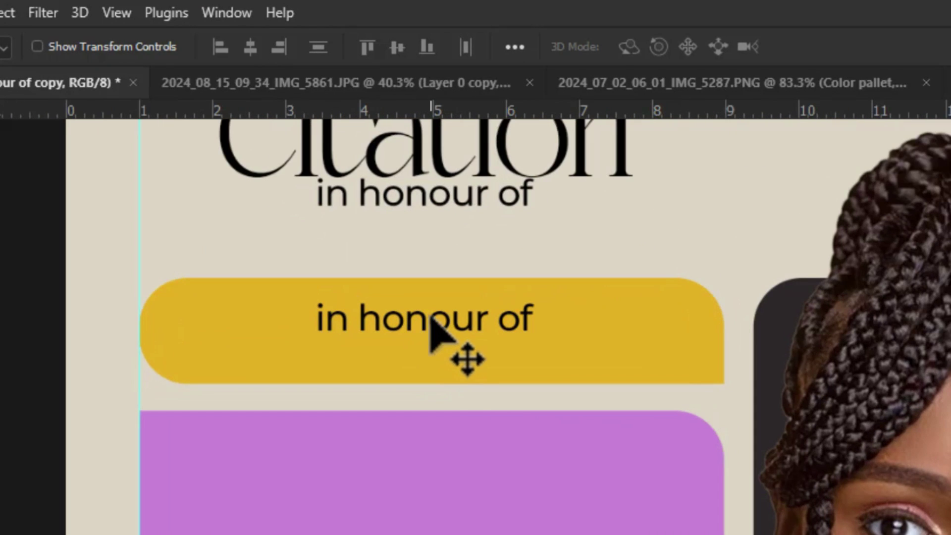
pyautogui.doubleClick(434, 337)
pyautogui.press('Left')
pyautogui.press('Right')
pyautogui.press('Right')
pyautogui.hotkey('ctrl', 'a')
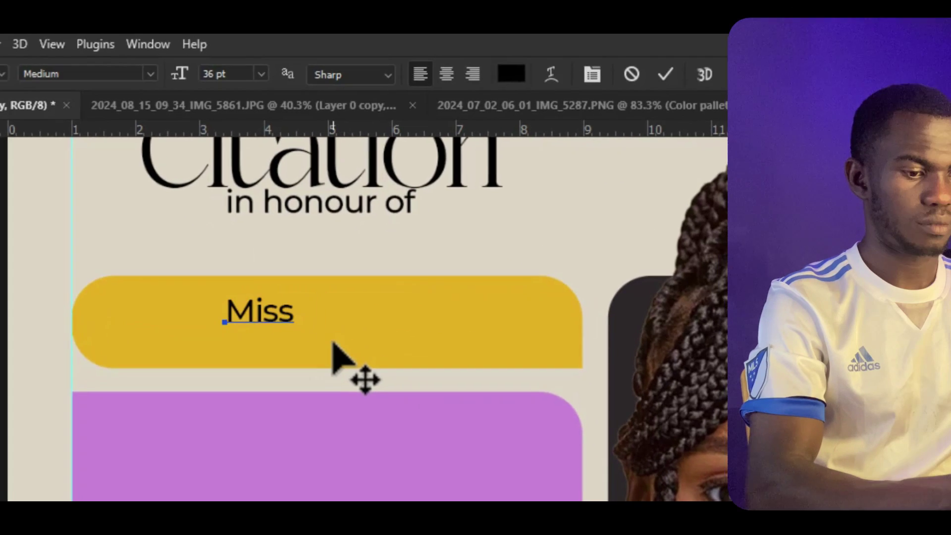
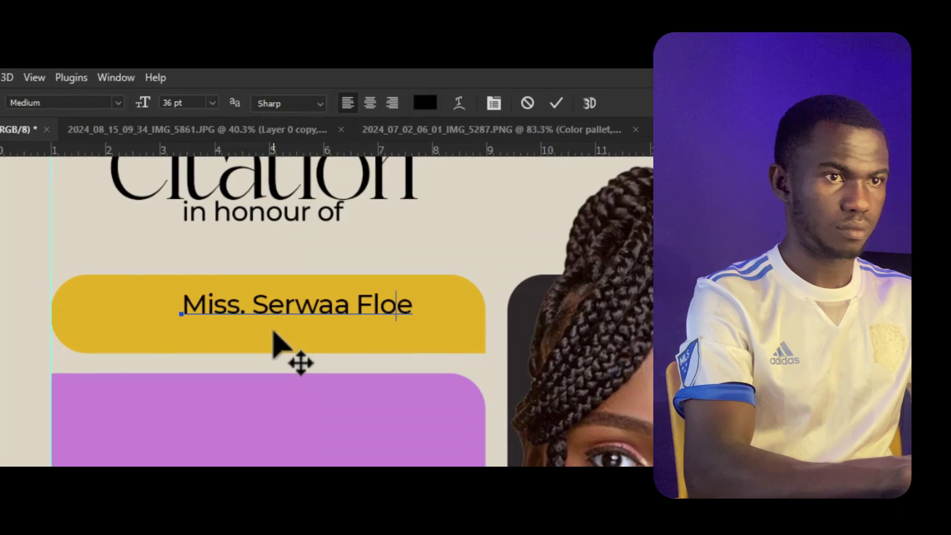
# Step: Make the surname Bold and the preceding words Medium, then shift the name left in the bar
pyautogui.hotkey('shift', 'Left')
pyautogui.hotkey('shift', 'Left')
pyautogui.hotkey('shift', 'Left')
pyautogui.hotkey('shift', 'Left')
pyautogui.hotkey('shift', 'Left')
pyautogui.hotkey('ctrl', 'a')
pyautogui.click(118, 104)
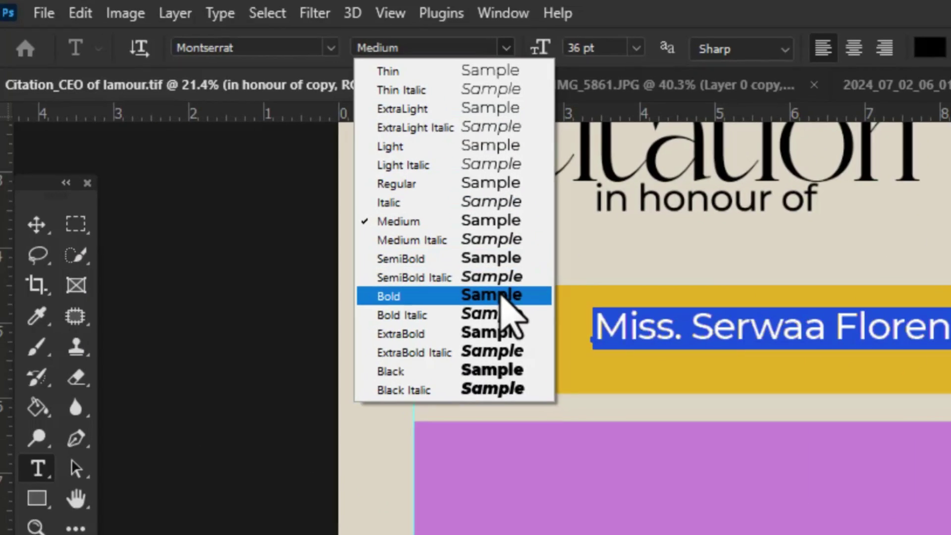
pyautogui.click(317, 289)
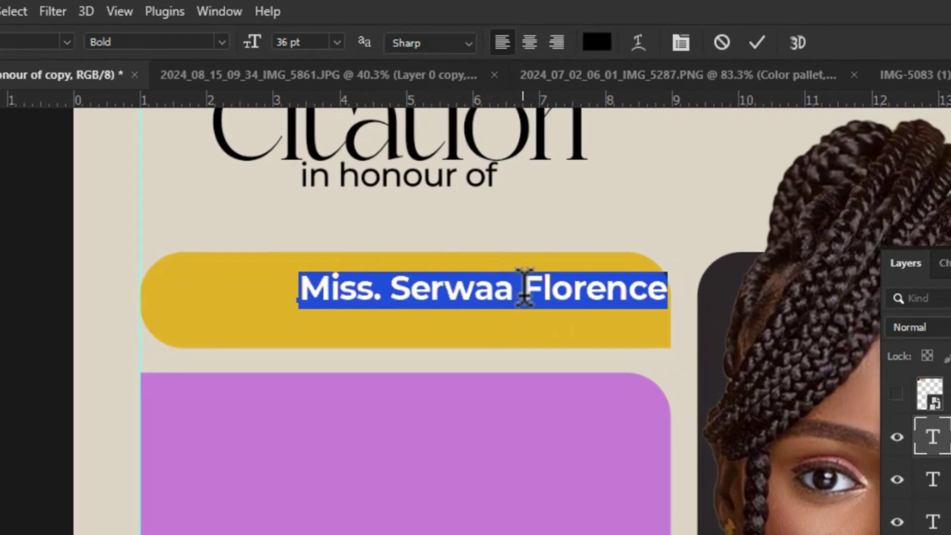
pyautogui.moveTo(525, 287); pyautogui.dragTo(299, 287)
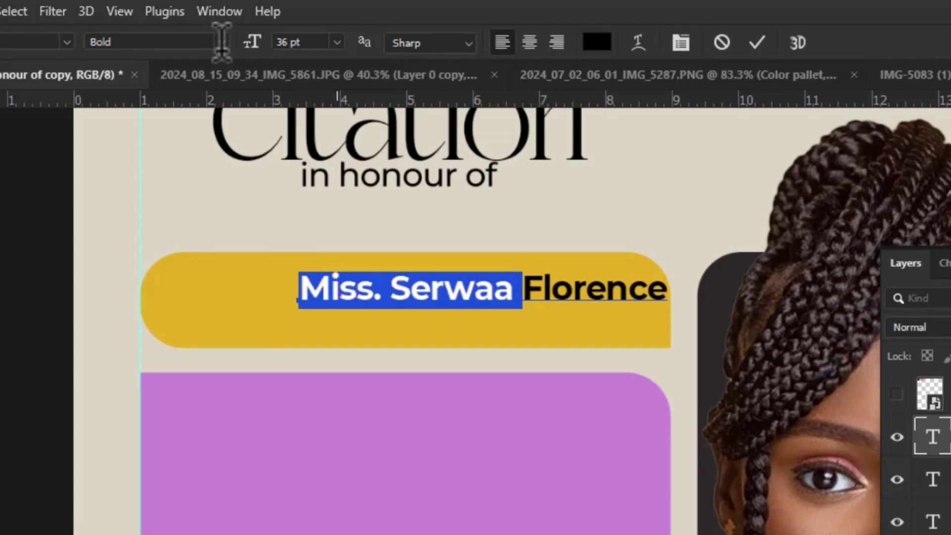
pyautogui.click(222, 41)
pyautogui.click(218, 196)
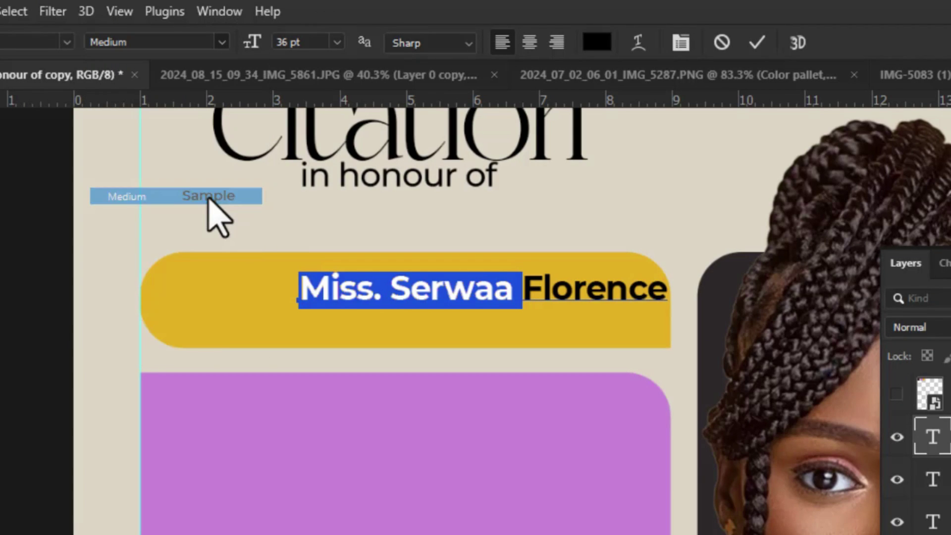
pyautogui.hotkey('ctrl', 'Return')
pyautogui.moveTo(506, 293); pyautogui.dragTo(427, 290)
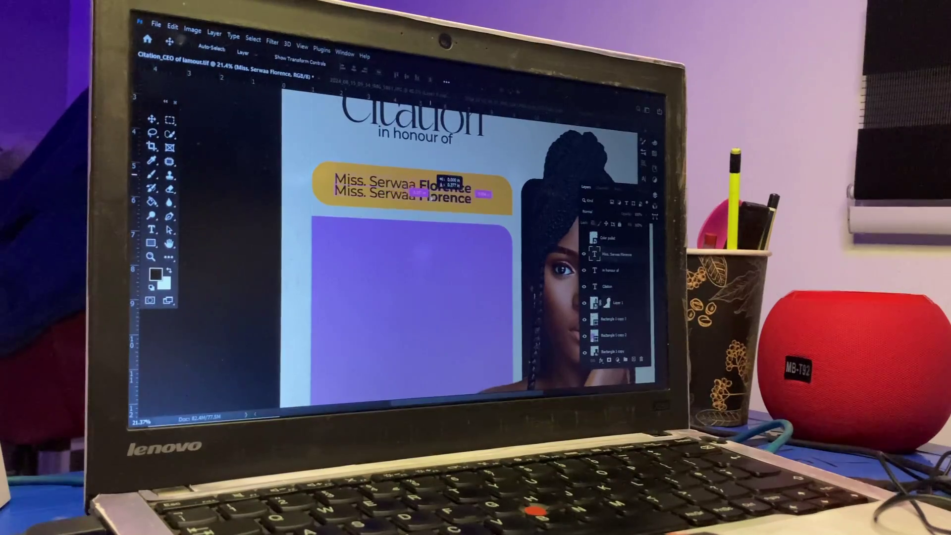
# Step: Retype the duplicate line as 'The CEO of La moure Restaurant' in Light weight
pyautogui.hotkey('ctrl', 'a')
pyautogui.write('The CEO of')
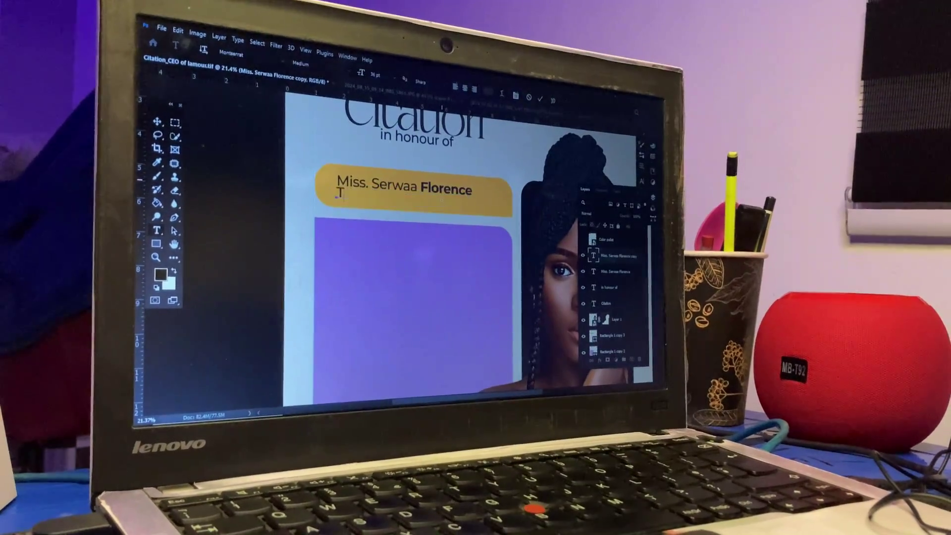
pyautogui.write(' La moure')
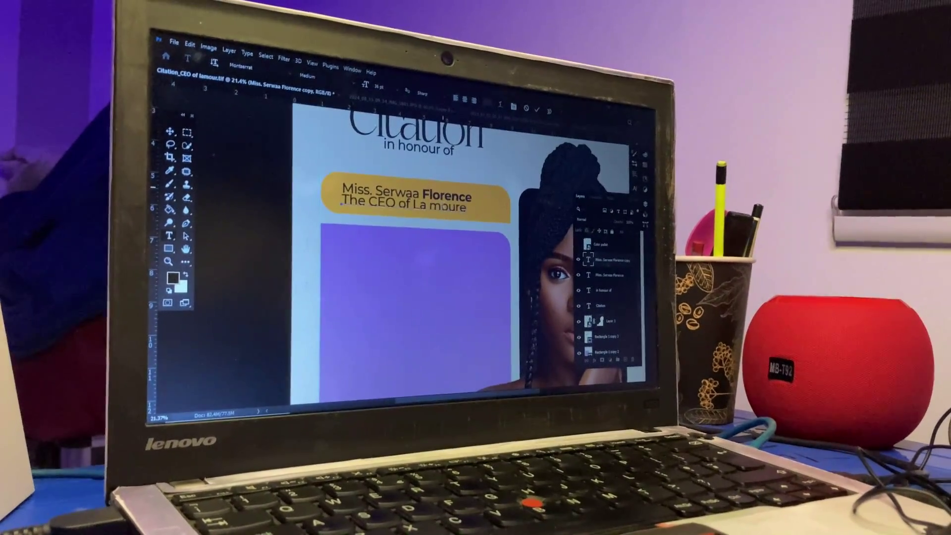
pyautogui.write(' Restaurant')
pyautogui.hotkey('ctrl', 'a')
pyautogui.click(306, 78)
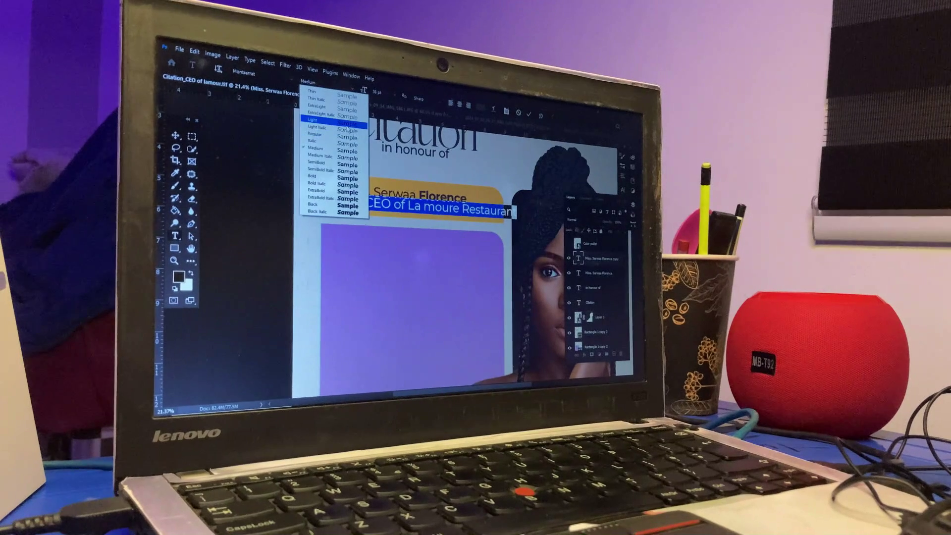
pyautogui.click(380, 166)
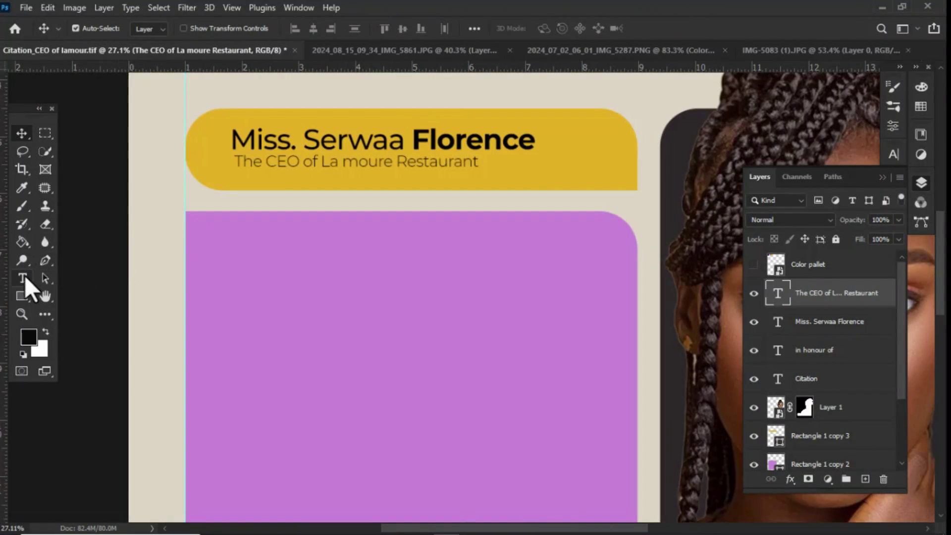
# Step: Draw a paragraph text box on the purple panel and fill it with Lorem ipsum filler text
pyautogui.click(23, 280)
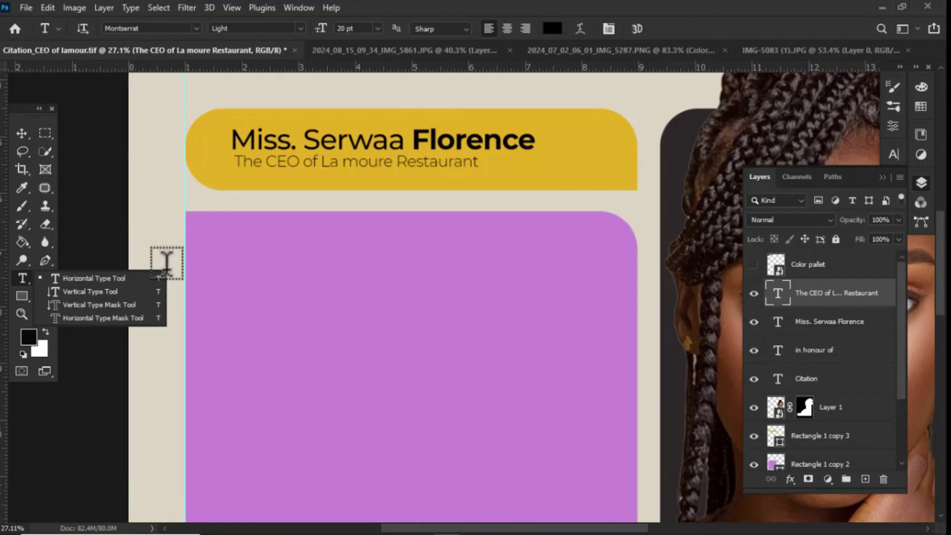
pyautogui.moveTo(230, 245); pyautogui.dragTo(583, 471)
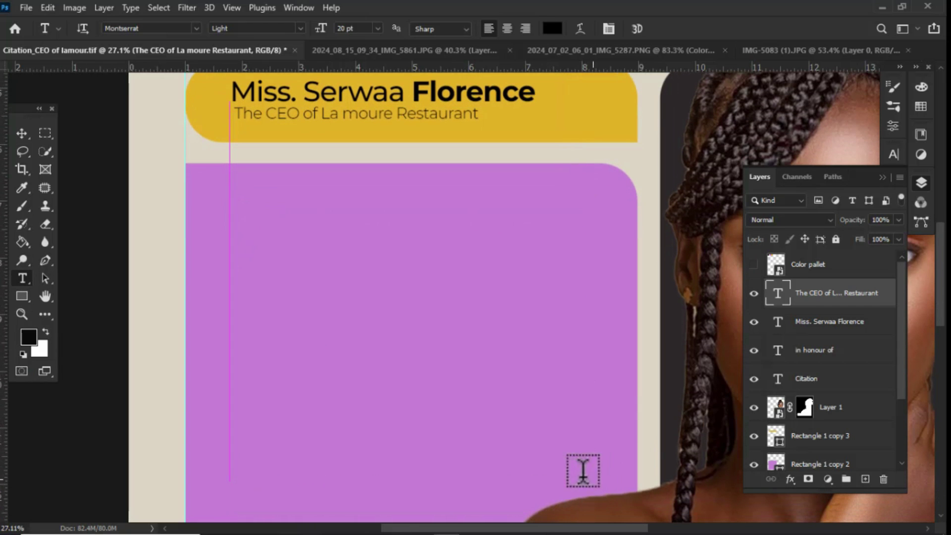
pyautogui.scroll(-2, 353, 203)
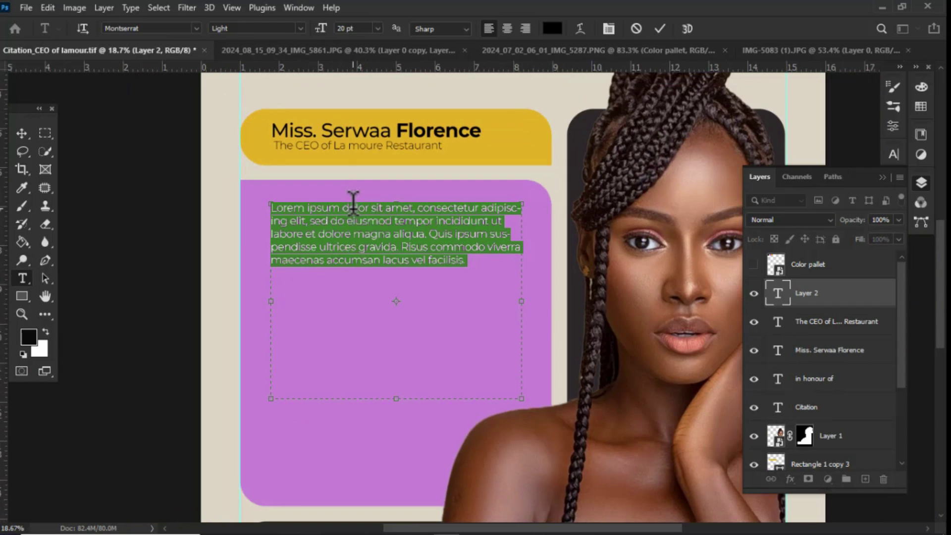
pyautogui.click(474, 262)
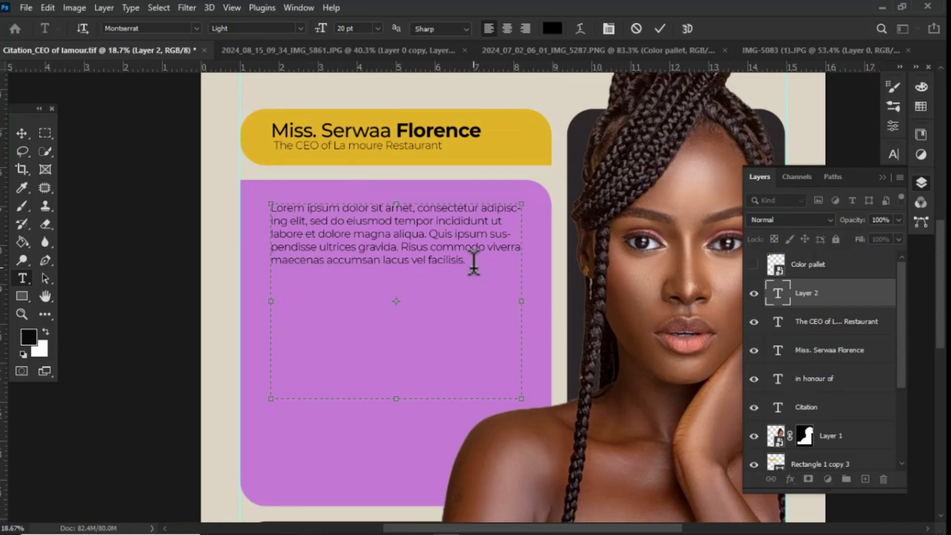
pyautogui.click(130, 8)
pyautogui.click(165, 309)
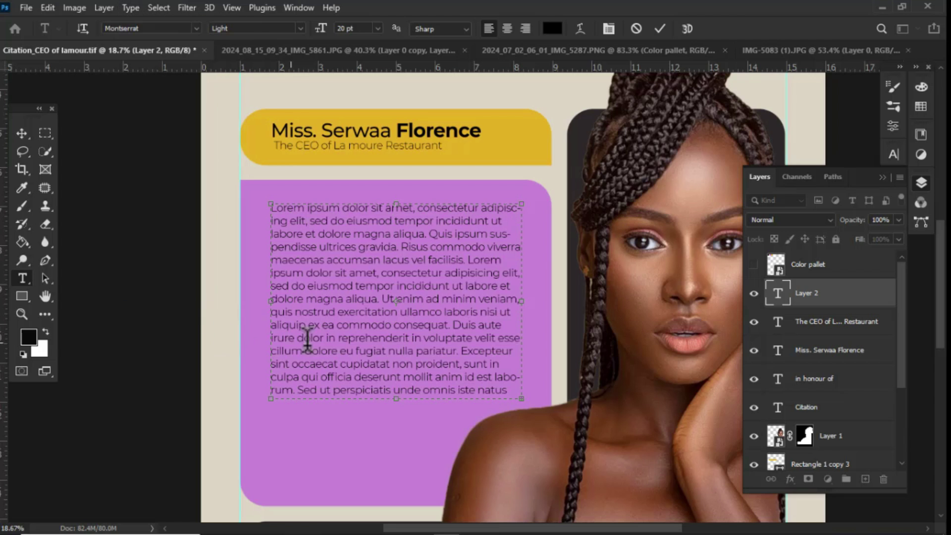
pyautogui.moveTo(399, 399); pyautogui.dragTo(401, 476)
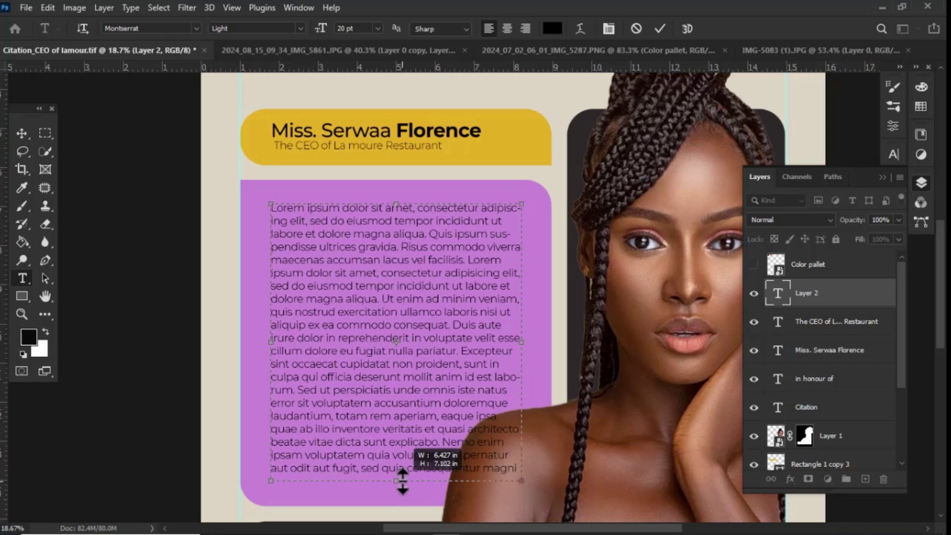
pyautogui.scroll(3, 414, 418)
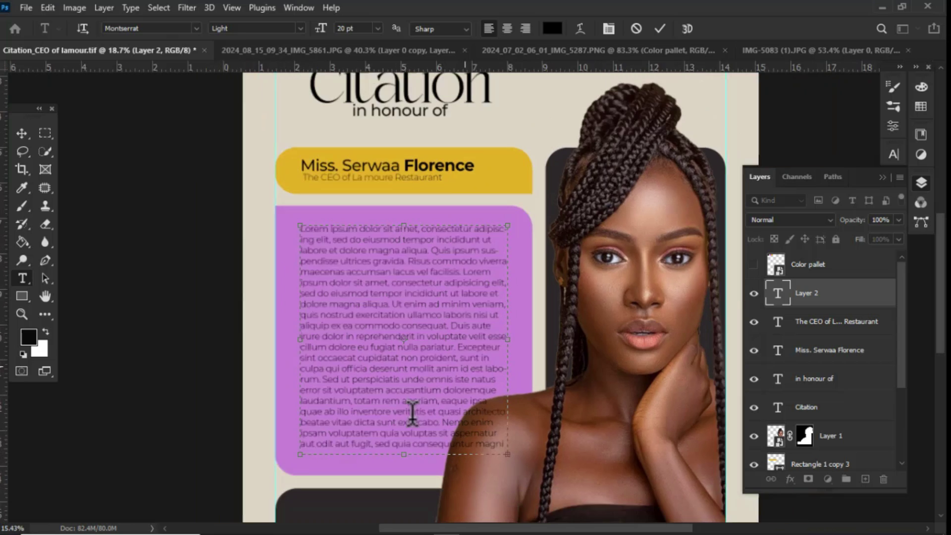
pyautogui.scroll(-3, 420, 248)
pyautogui.scroll(3, 448, 314)
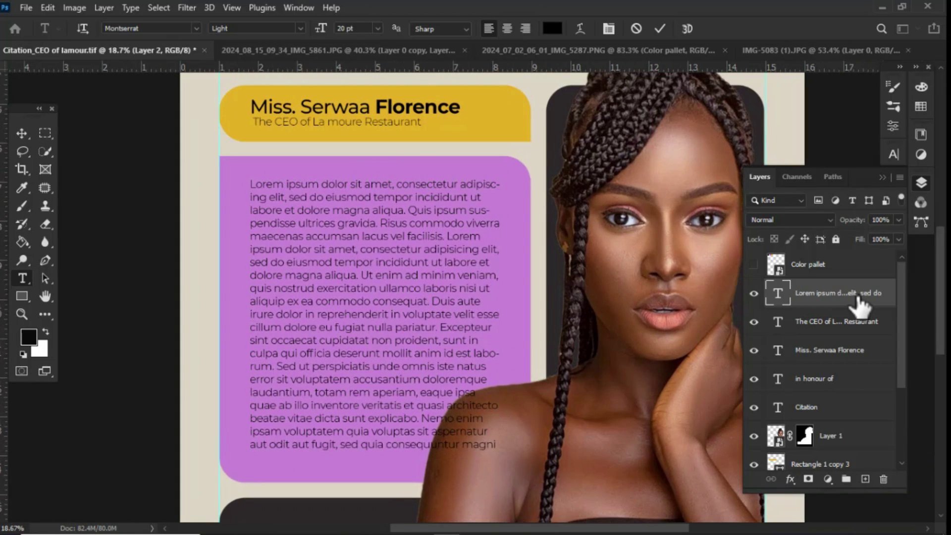
# Step: Commit the paragraph and move its layer below the portrait layer with Ctrl+[
pyautogui.click(845, 304)
pyautogui.scroll(-1, 845, 304)
pyautogui.hotkey('ctrl', '[')
pyautogui.hotkey('ctrl', '[')
pyautogui.hotkey('ctrl', '[')
pyautogui.hotkey('ctrl', '[')
pyautogui.hotkey('ctrl', '[')
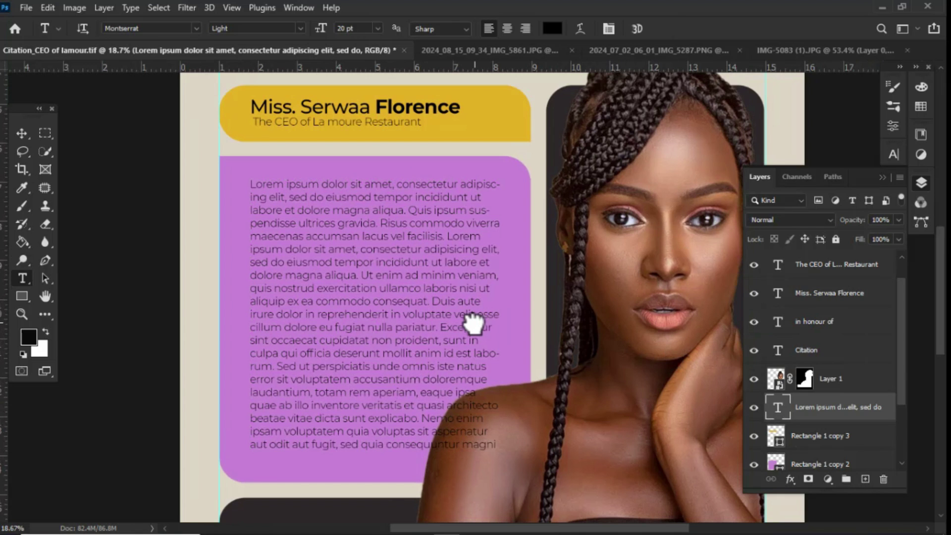
pyautogui.scroll(-3, 319, 257)
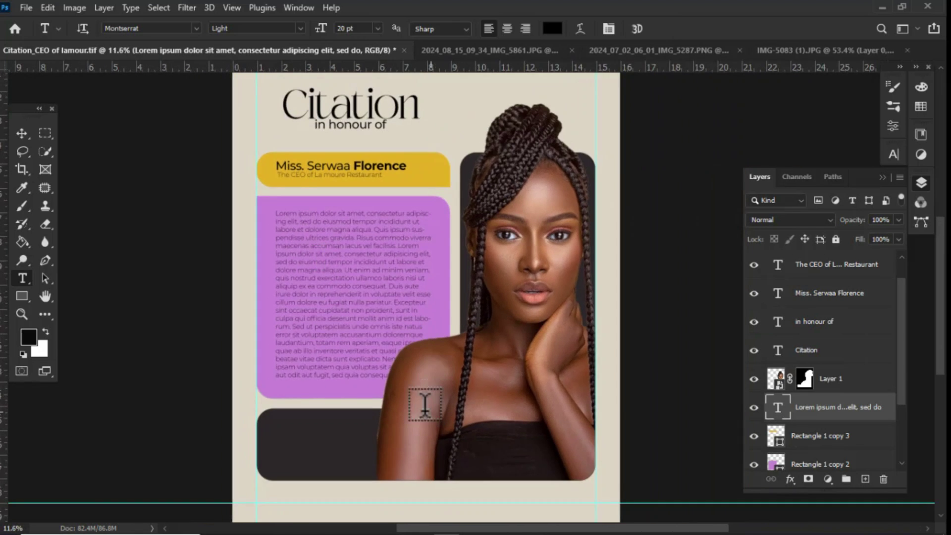
pyautogui.scroll(3, 425, 404)
pyautogui.scroll(-3, 319, 347)
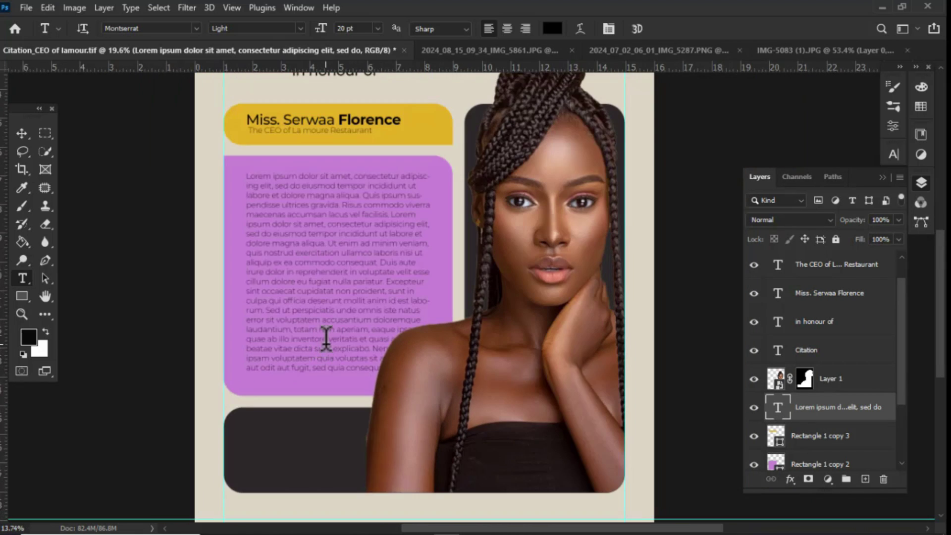
pyautogui.scroll(1, 307, 208)
# Step: Draw a Pen path outlining the text area around the portrait's shoulder
pyautogui.press('p')
pyautogui.scroll(1, 229, 192)
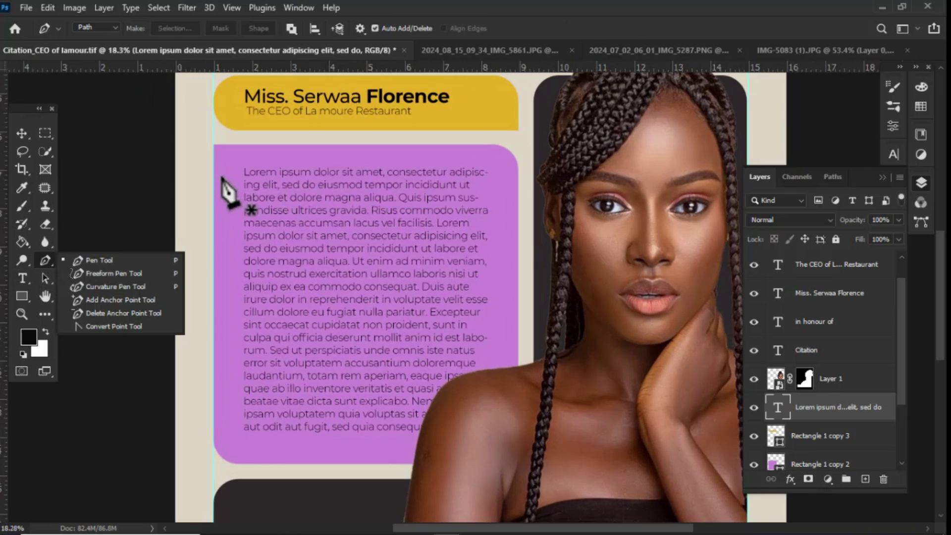
pyautogui.click(489, 168)
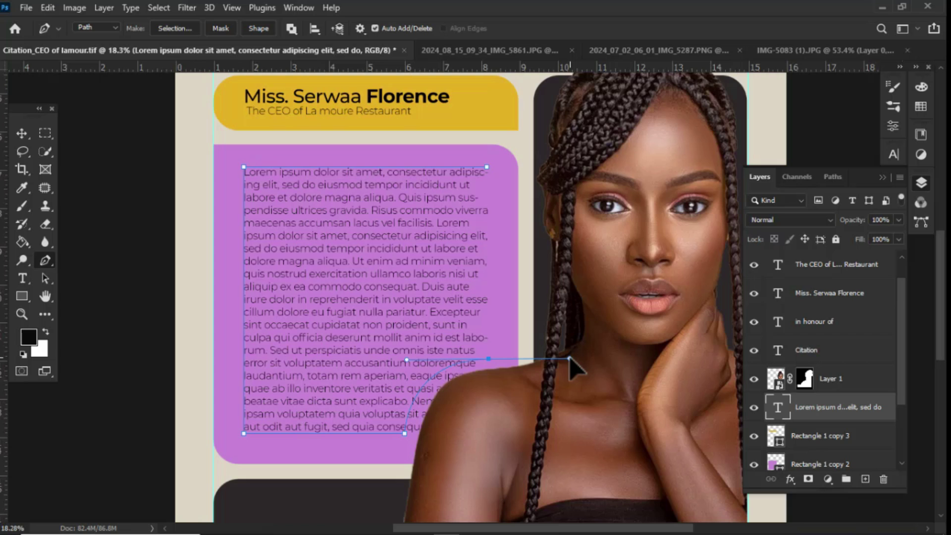
pyautogui.hotkey('ctrl', 'z')
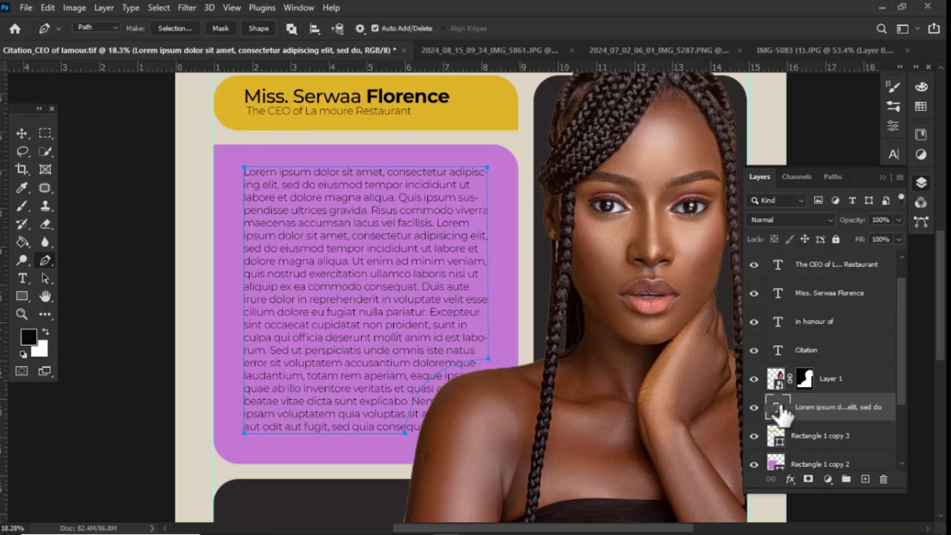
# Step: Hide the original paragraph and fill the drawn path with Lorem Ipsum placeholder text
pyautogui.click(754, 407)
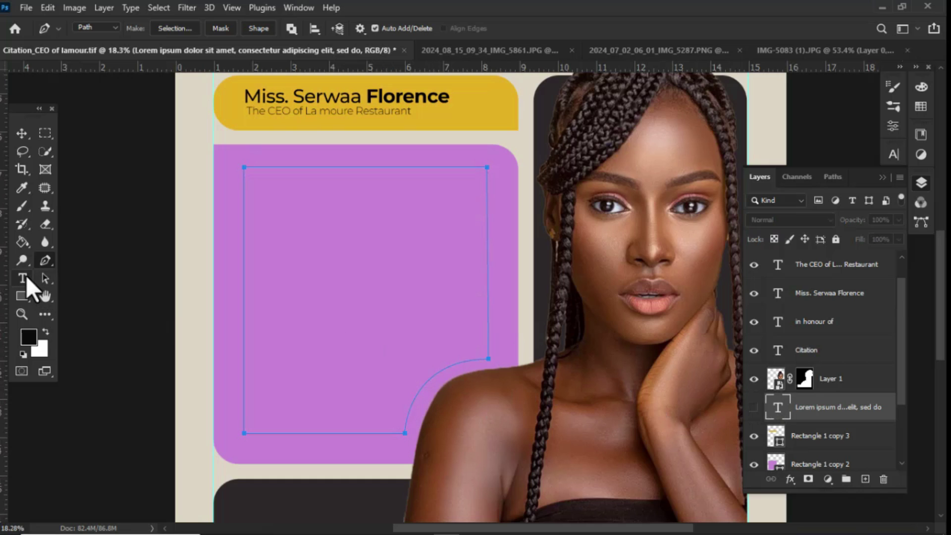
pyautogui.click(23, 279)
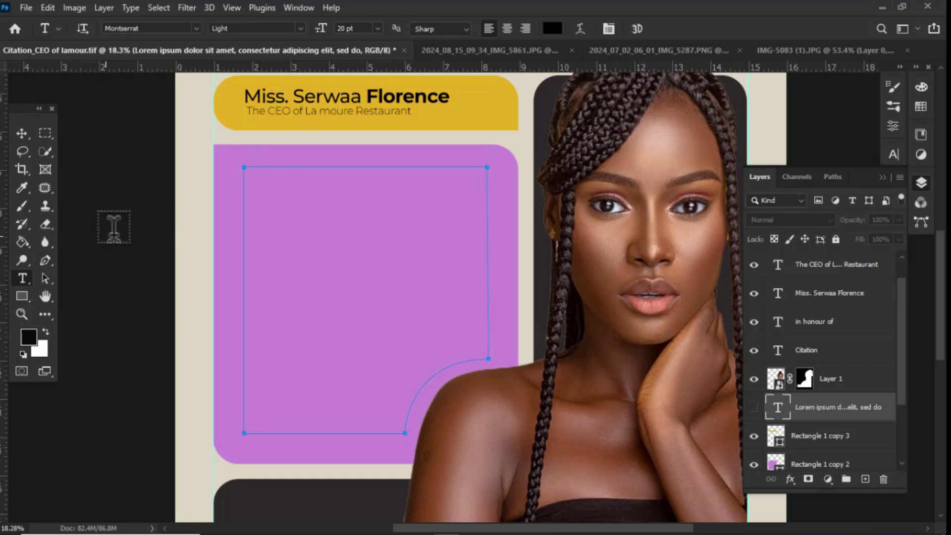
pyautogui.click(273, 186)
pyautogui.click(128, 7)
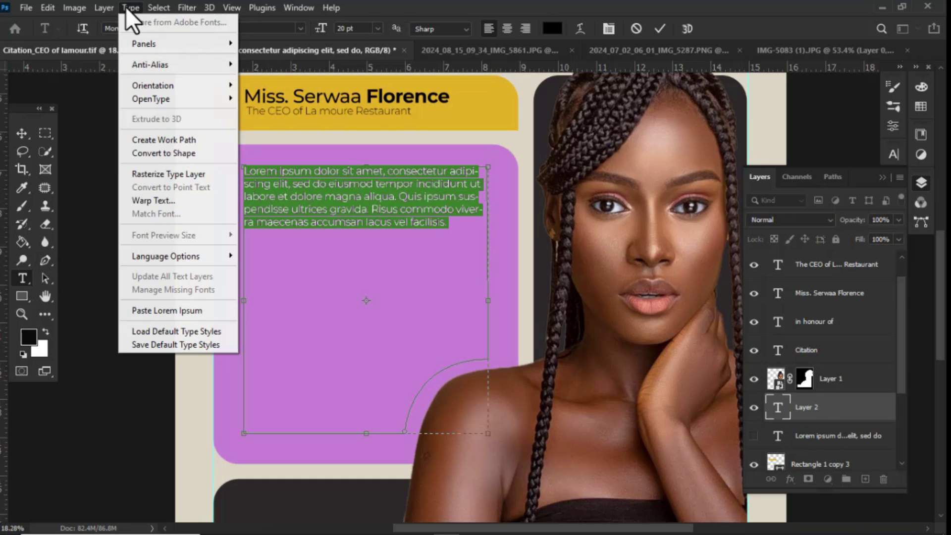
pyautogui.click(151, 310)
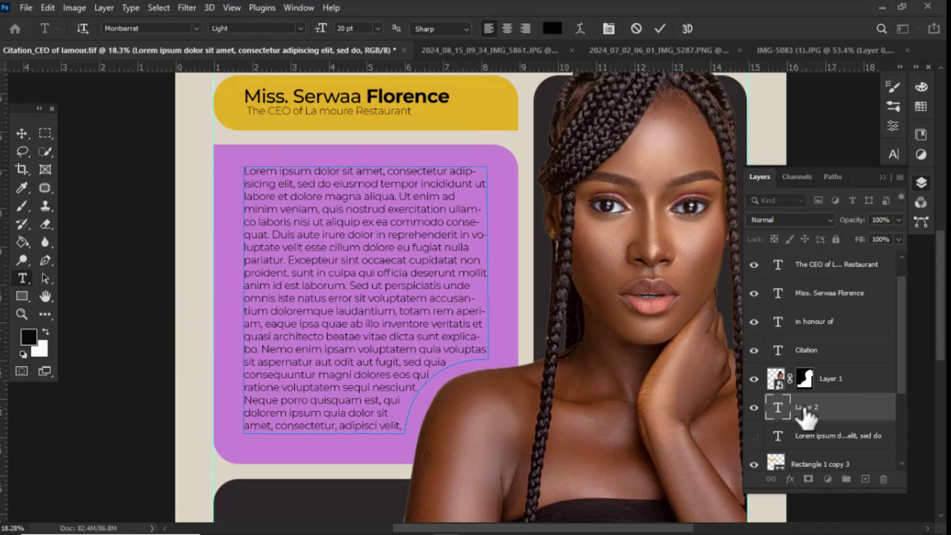
pyautogui.hotkey('ctrl', 'Return')
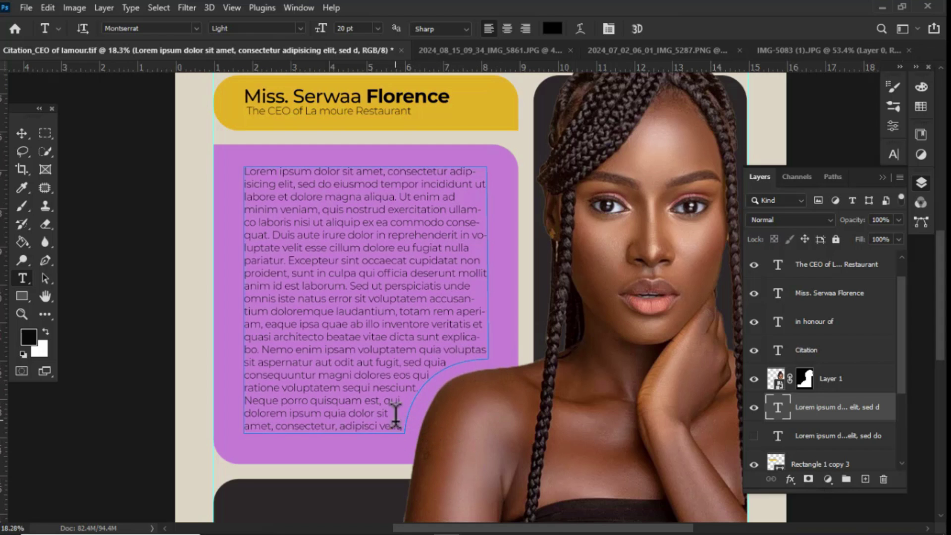
pyautogui.press('v')
pyautogui.hotkey('ctrl', '0')
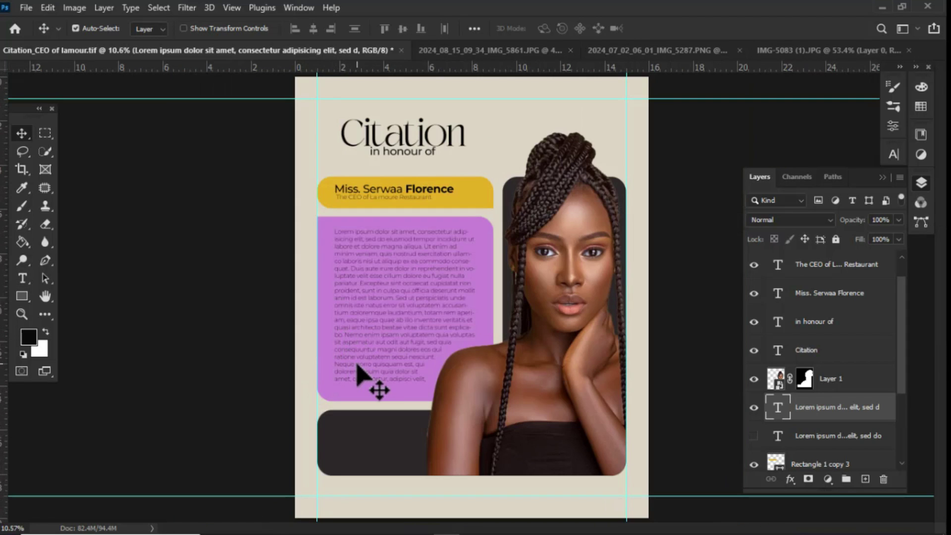
pyautogui.scroll(1, 362, 367)
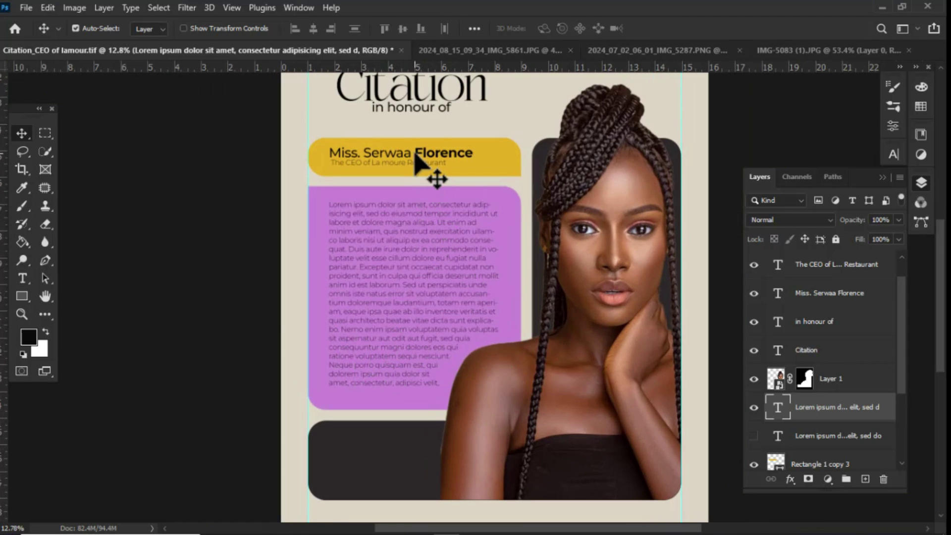
# Step: Duplicate the name text into the dark panel and retype it as 'Ayekoo!!'
pyautogui.click(415, 154)
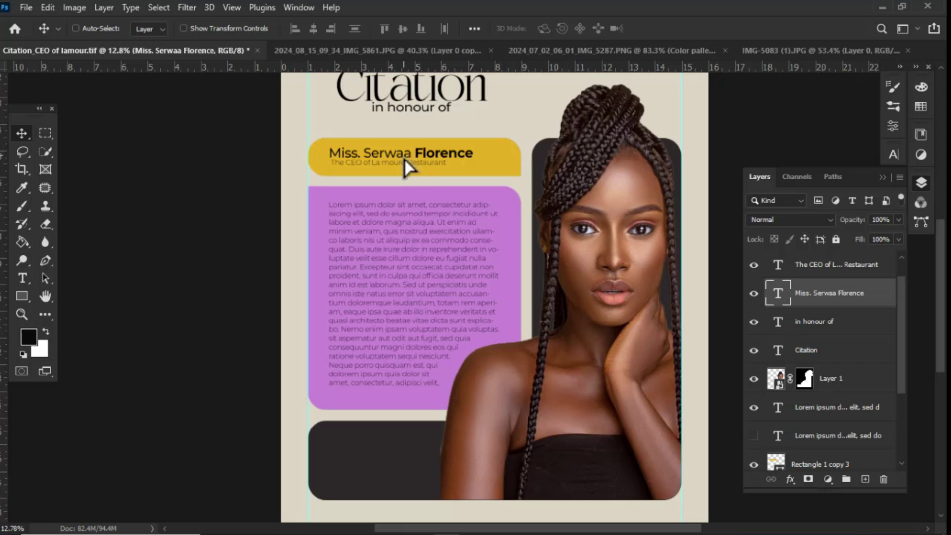
pyautogui.moveTo(404, 160); pyautogui.dragTo(406, 458)
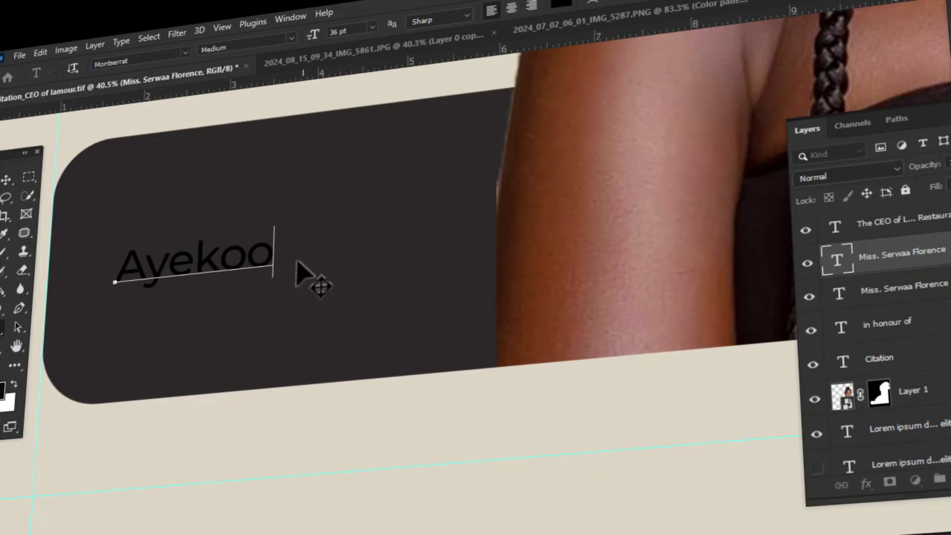
pyautogui.write('!!')
pyautogui.hotkey('shift', 'Left')
pyautogui.hotkey('shift', 'Left')
pyautogui.hotkey('shift', 'Left')
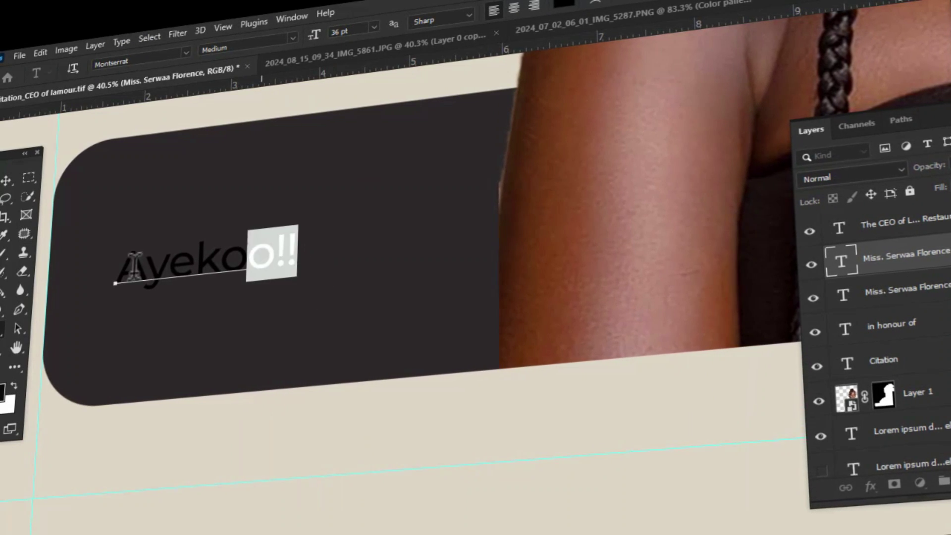
pyautogui.hotkey('ctrl', 'a')
# Step: Set the Ayekoo!! text to the Black font weight
pyautogui.click(187, 54)
pyautogui.click(286, 87)
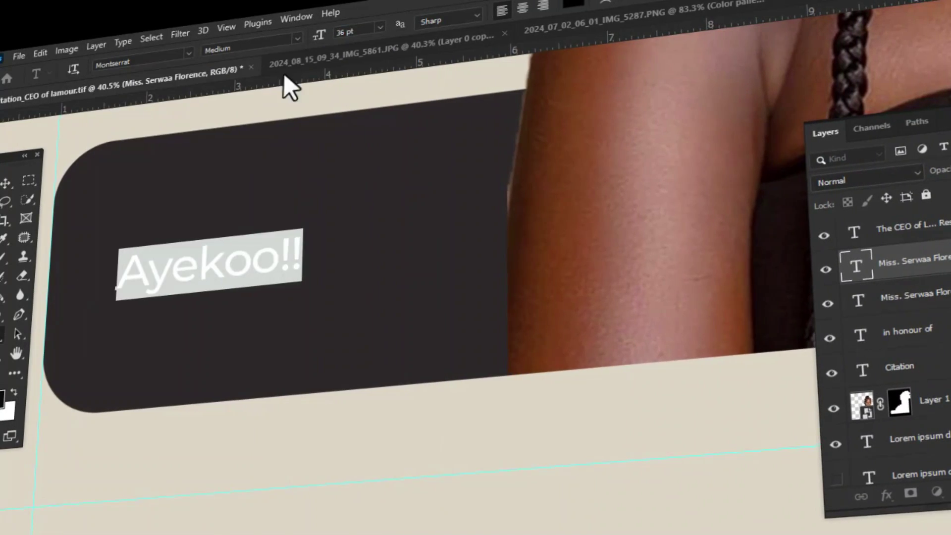
pyautogui.click(298, 39)
pyautogui.click(301, 246)
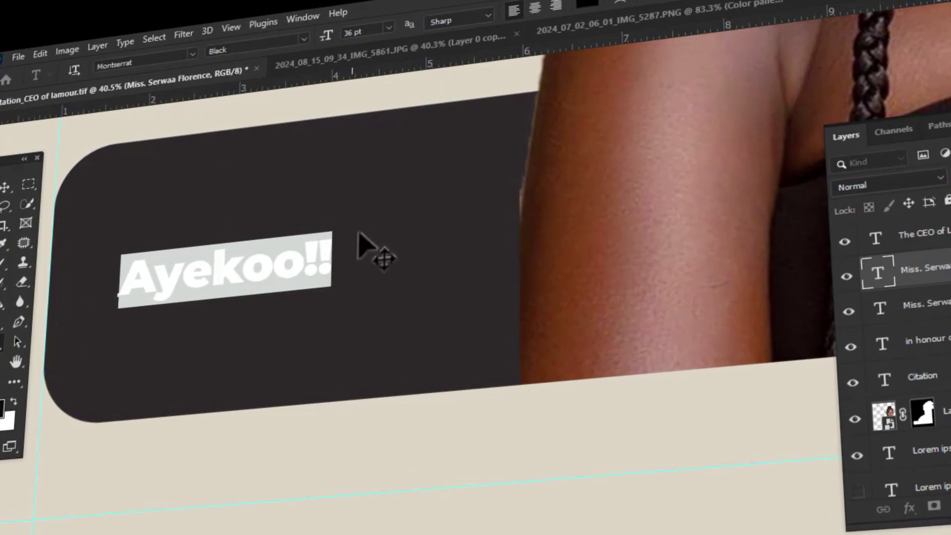
pyautogui.scroll(-5, 389, 388)
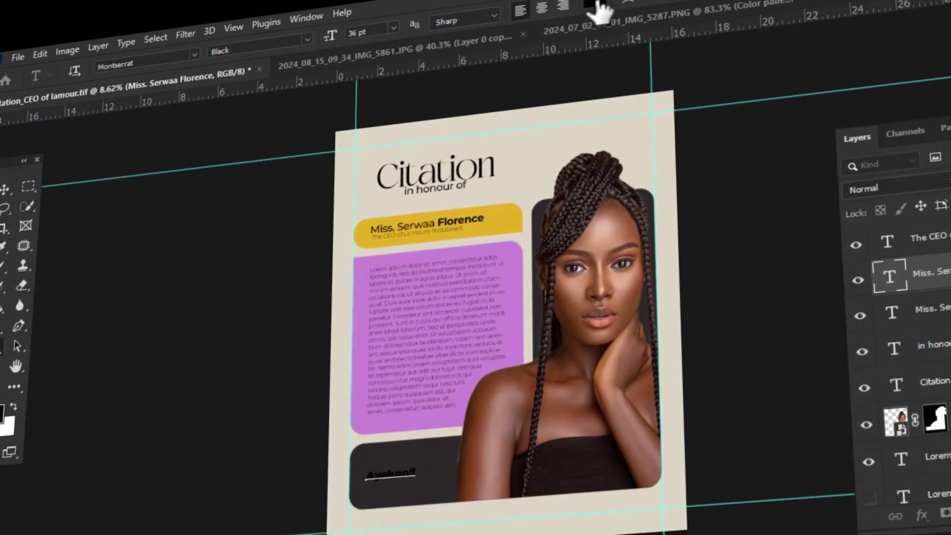
# Step: Colour Ayekoo!! with the banner's sampled gold and stretch it to about 4.1 inches wide
pyautogui.click(587, 4)
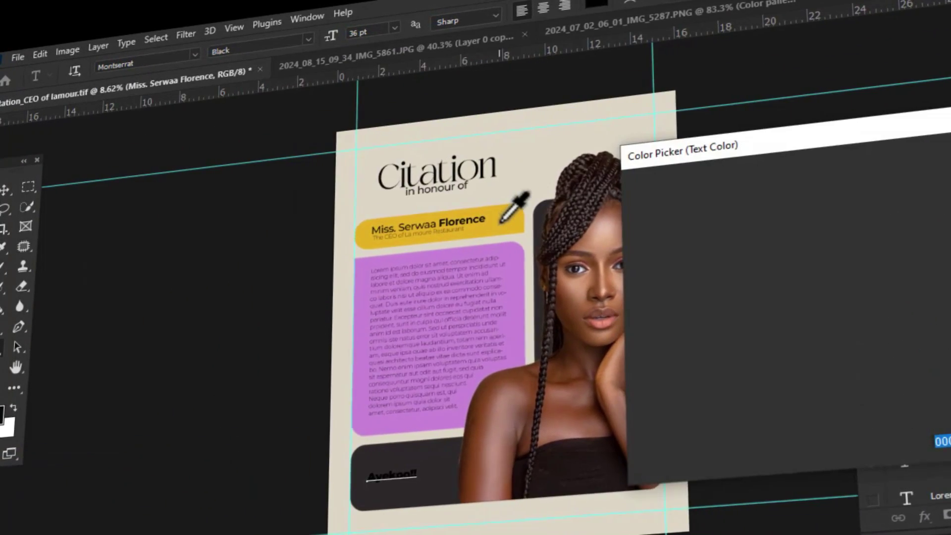
pyautogui.click(501, 221)
pyautogui.press('Return')
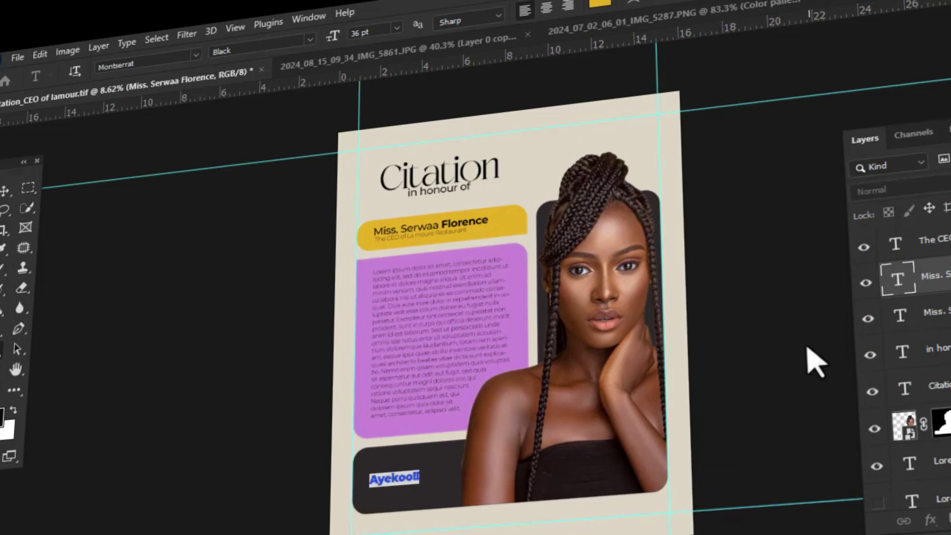
pyautogui.moveTo(418, 476); pyautogui.dragTo(459, 471)
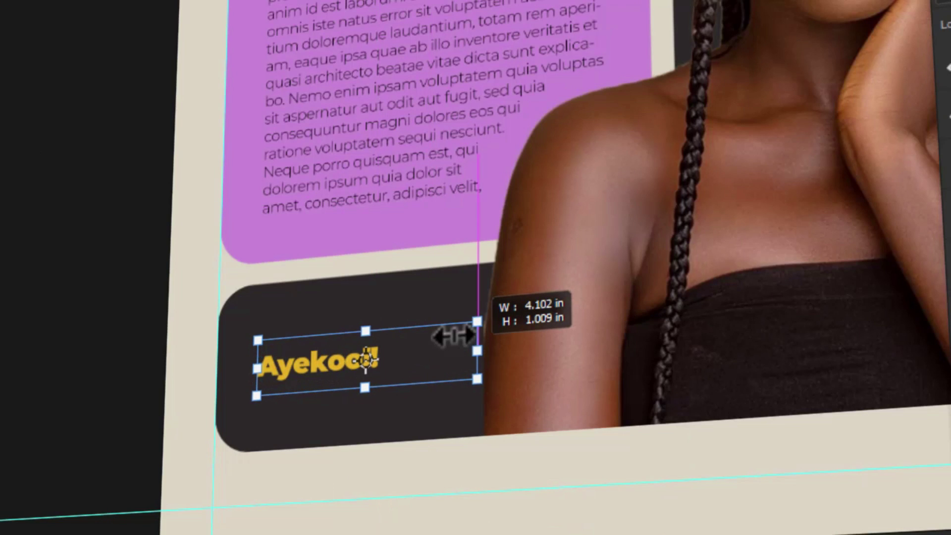
pyautogui.press('Return')
# Step: Scale the Citation title up to about 122%
pyautogui.click(450, 181)
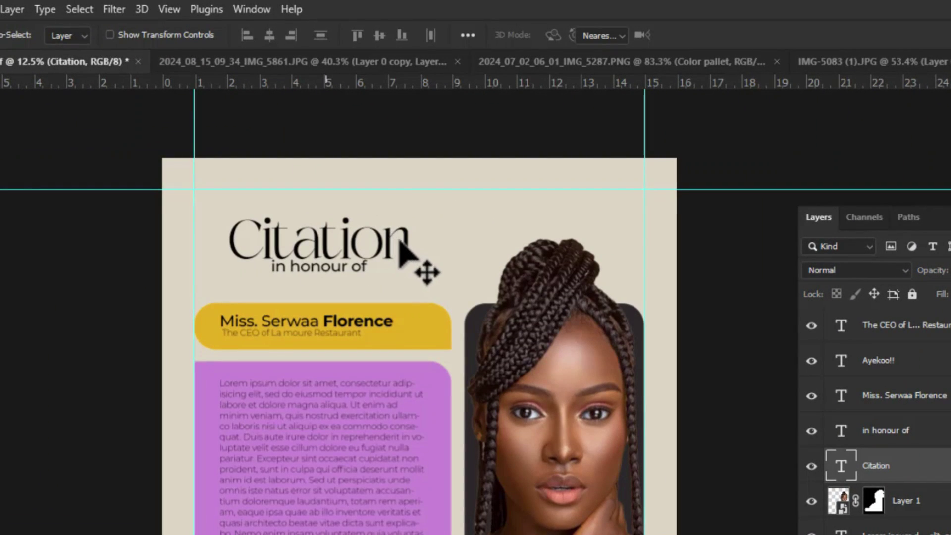
pyautogui.hotkey('ctrl', 't')
pyautogui.moveTo(418, 242); pyautogui.dragTo(445, 240)
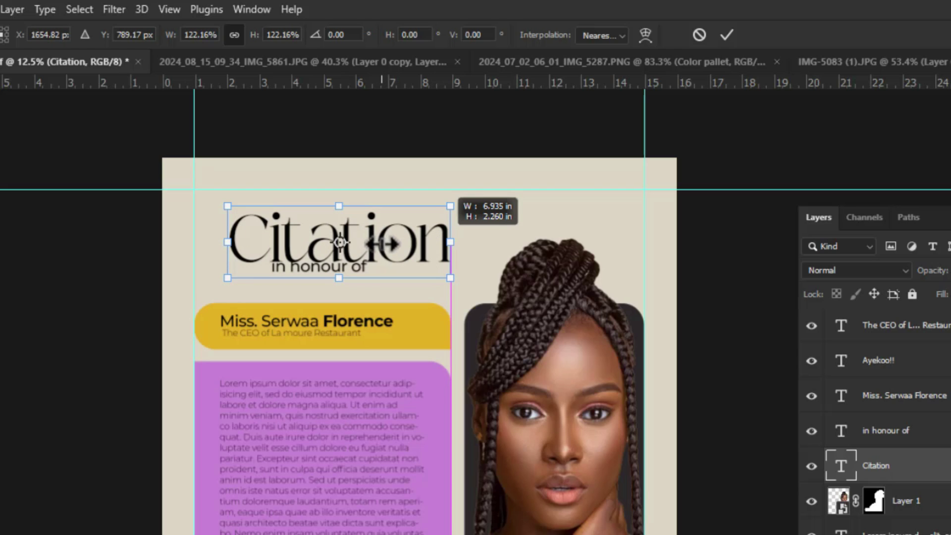
pyautogui.moveTo(379, 242); pyautogui.dragTo(373, 243)
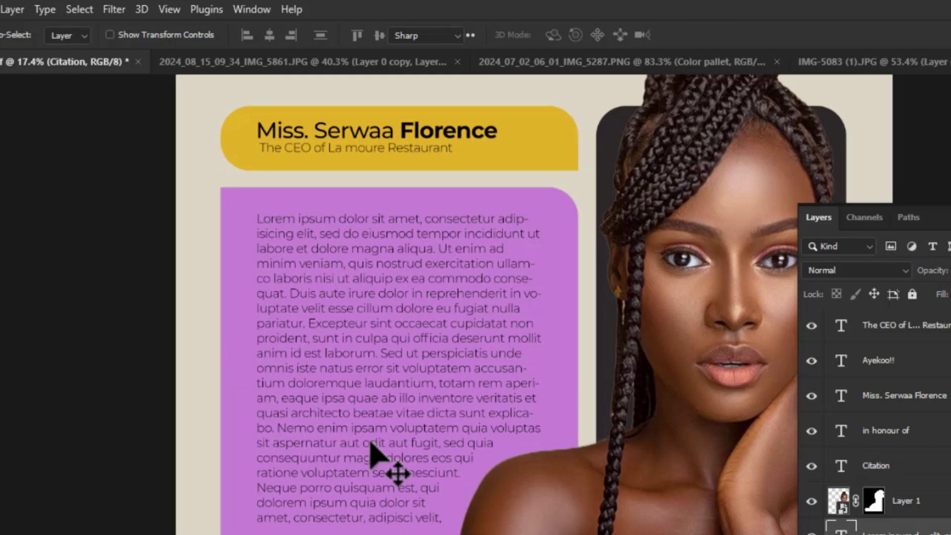
# Step: Set the whole body paragraph to Regular weight at 24 pt, then begin scaling Ayekoo!!
pyautogui.doubleClick(372, 456)
pyautogui.hotkey('ctrl', 'a')
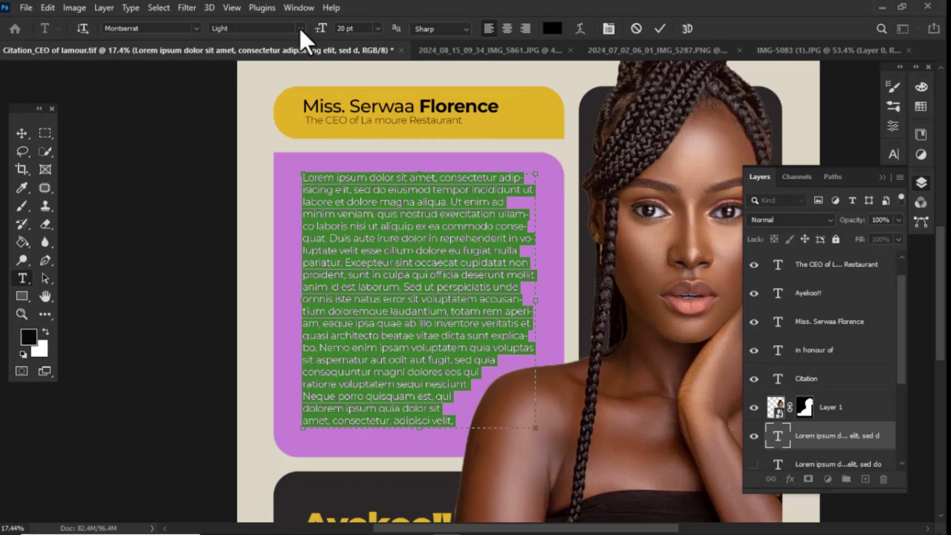
pyautogui.click(256, 29)
pyautogui.click(261, 109)
pyautogui.click(378, 29)
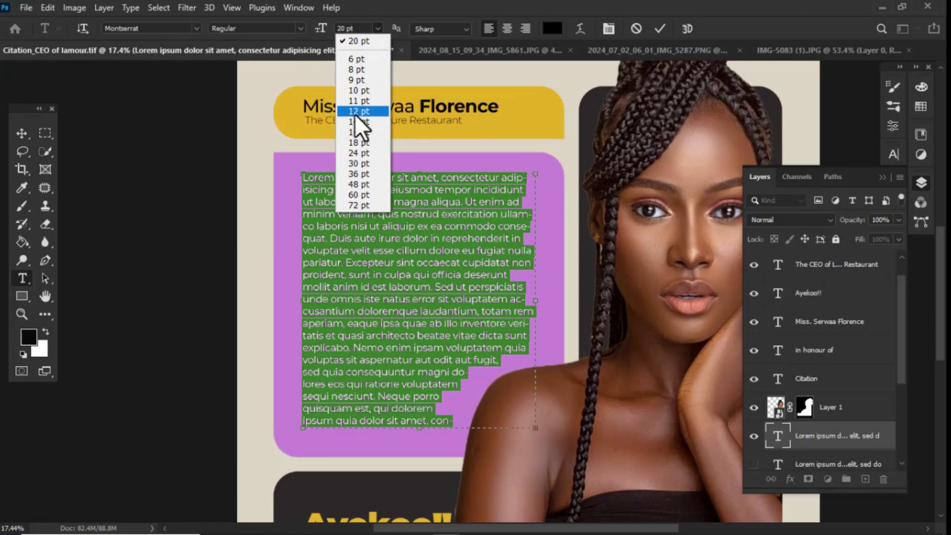
pyautogui.click(357, 156)
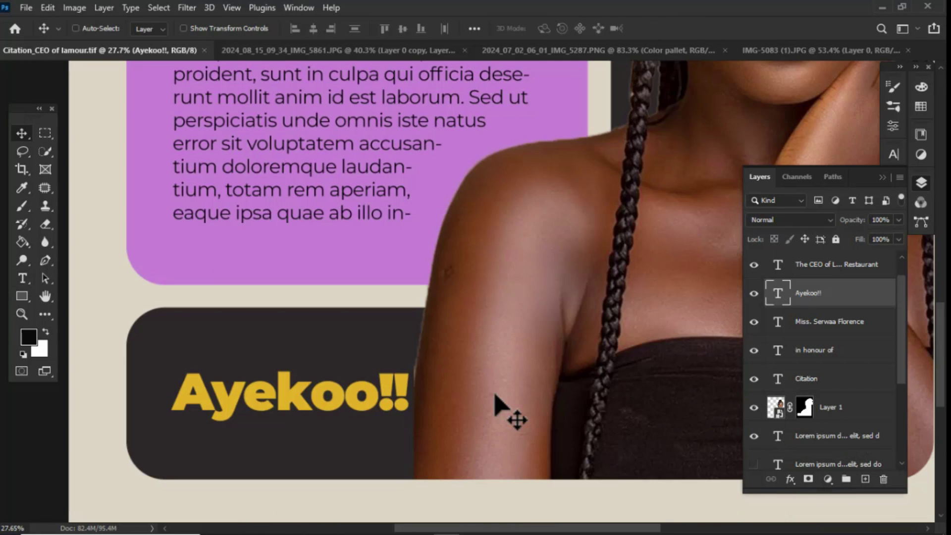
pyautogui.hotkey('ctrl', 't')
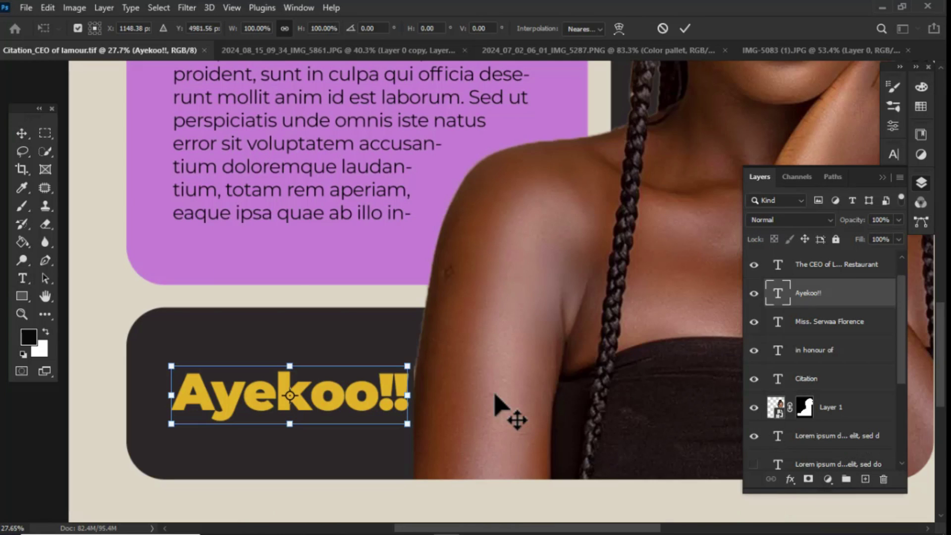